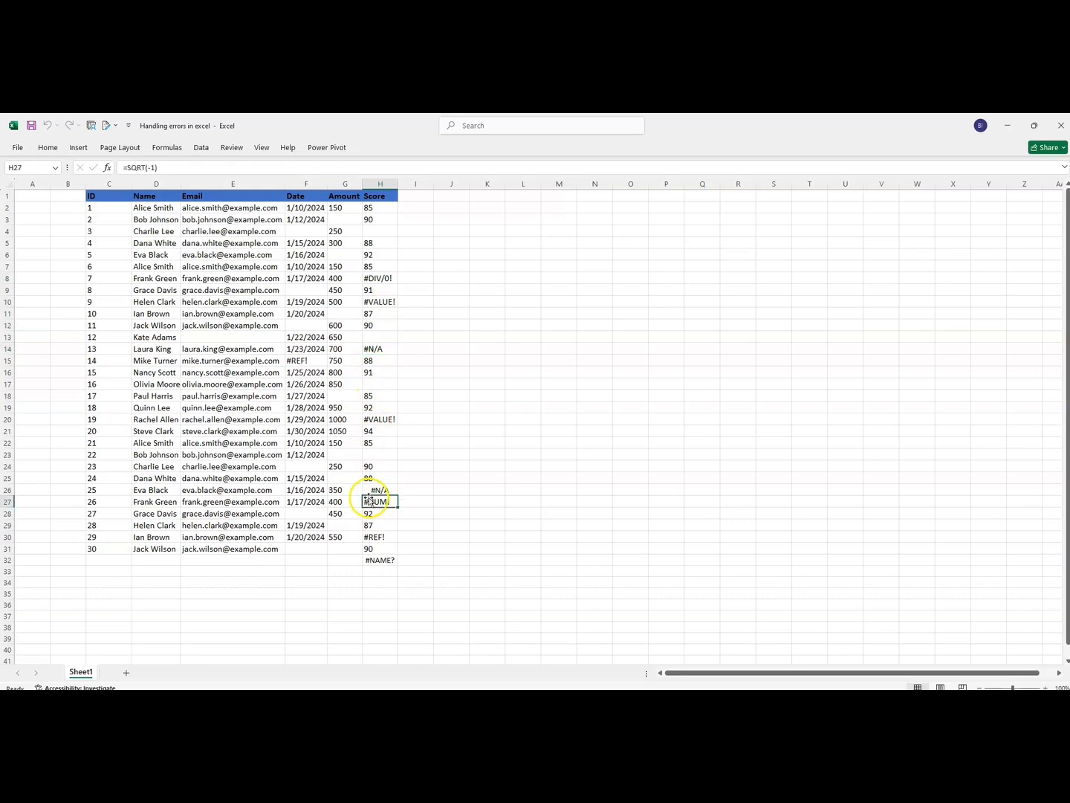
- Examine the formulas behind the error cells H30, H32 and H8 in the Score column, leaving them unchanged
click(379, 537)
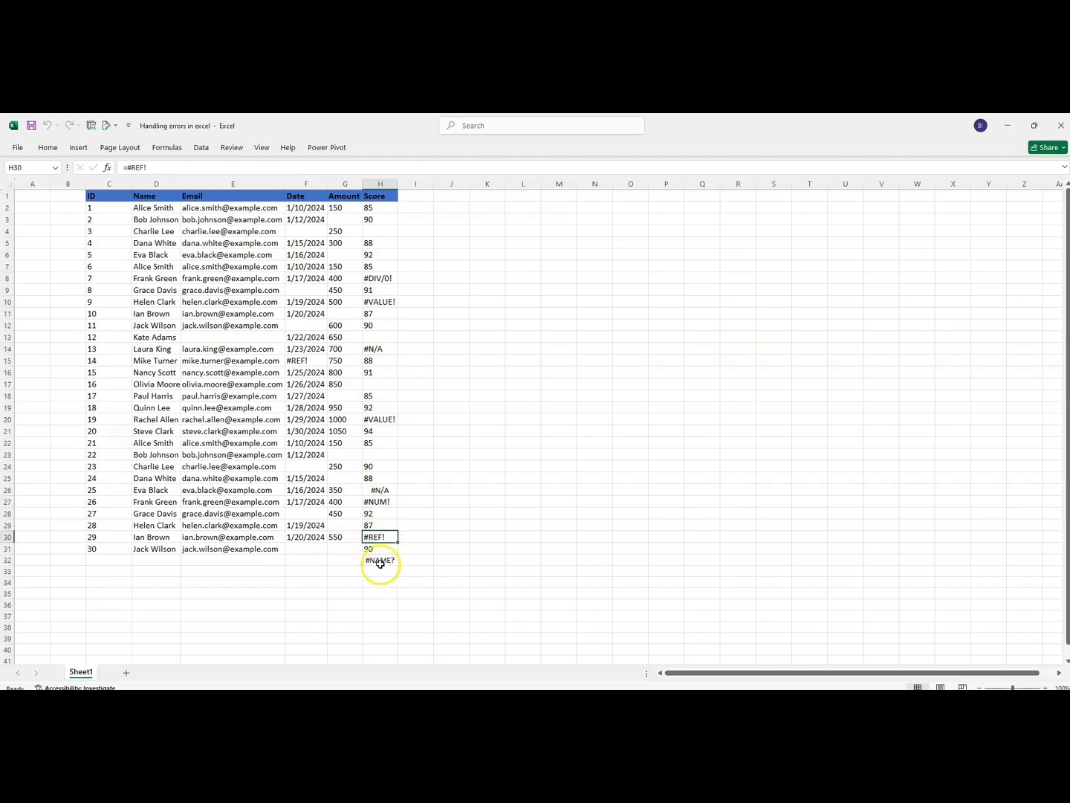
click(379, 560)
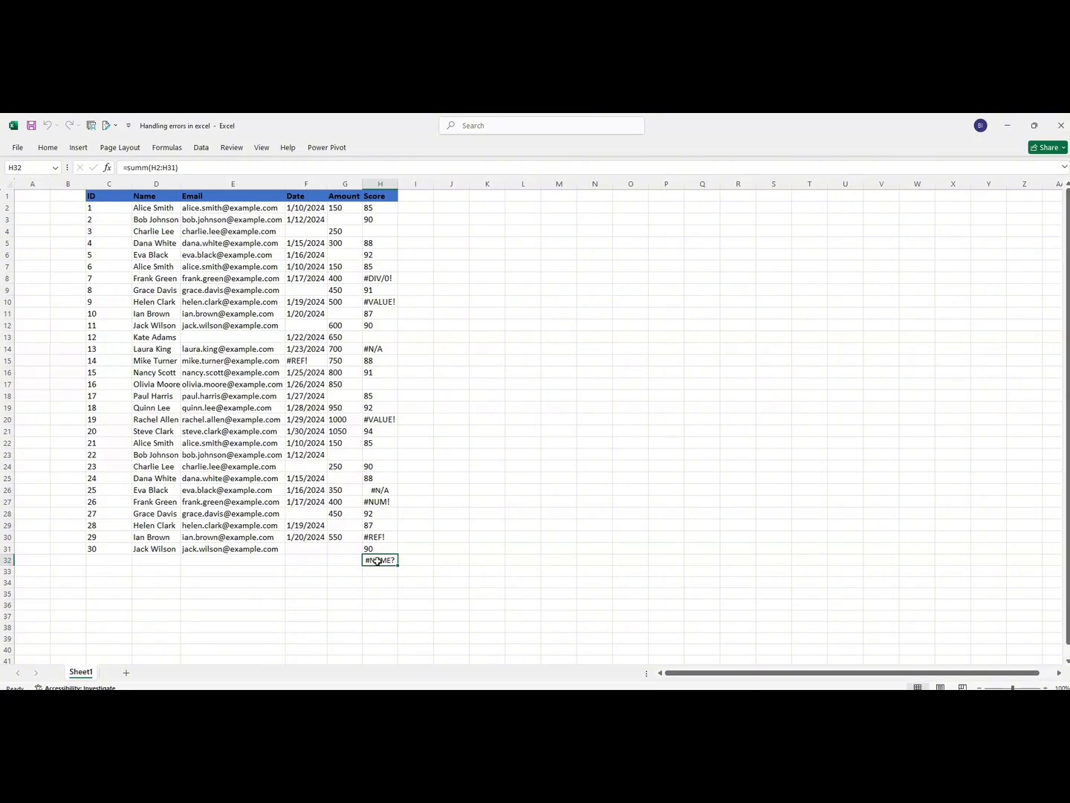
click(379, 280)
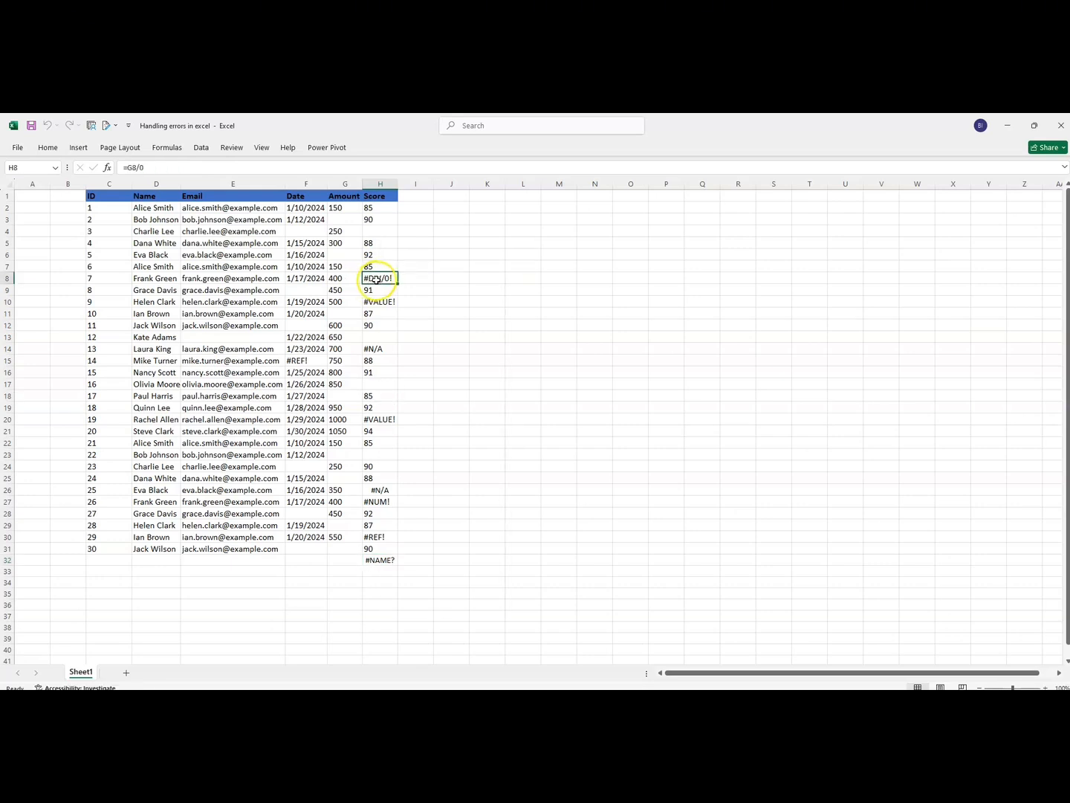
double_click(379, 279)
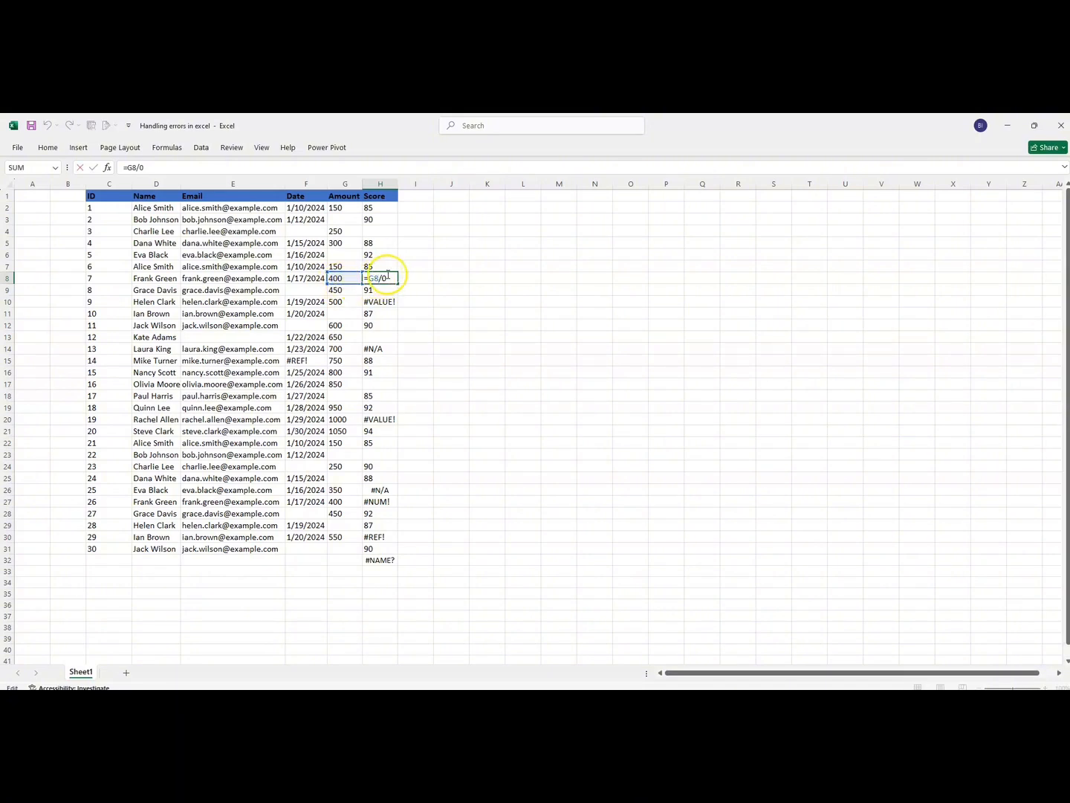
key(Return)
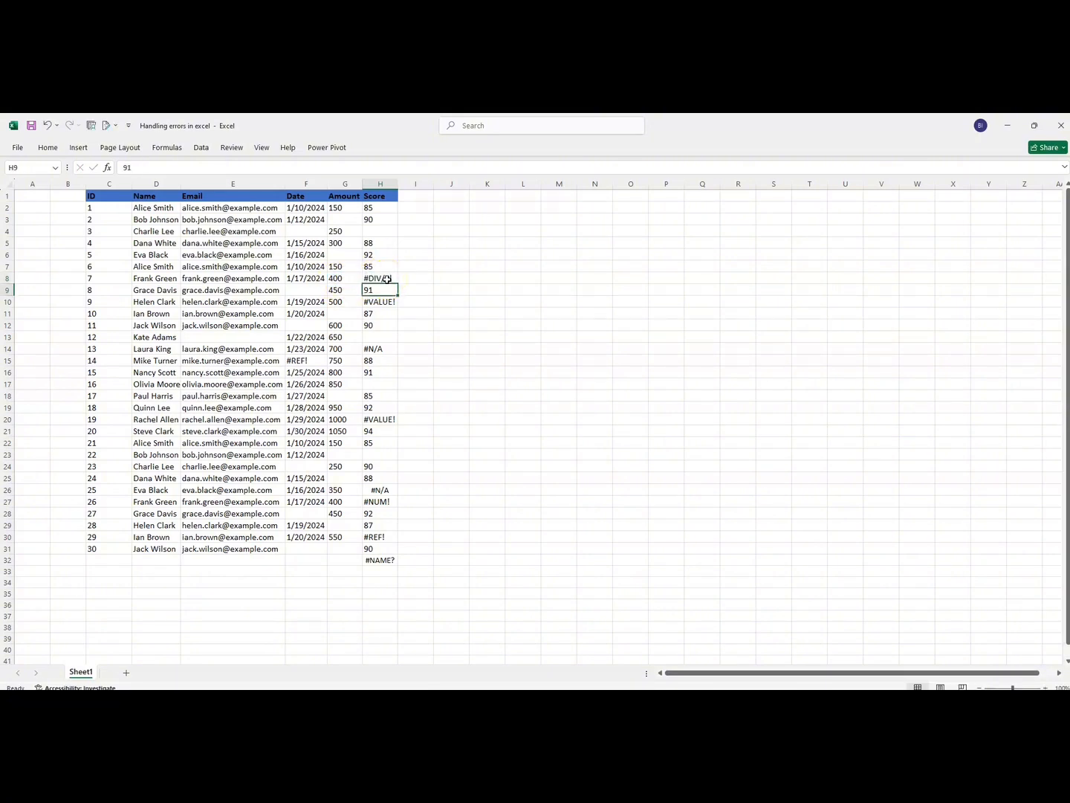
click(382, 277)
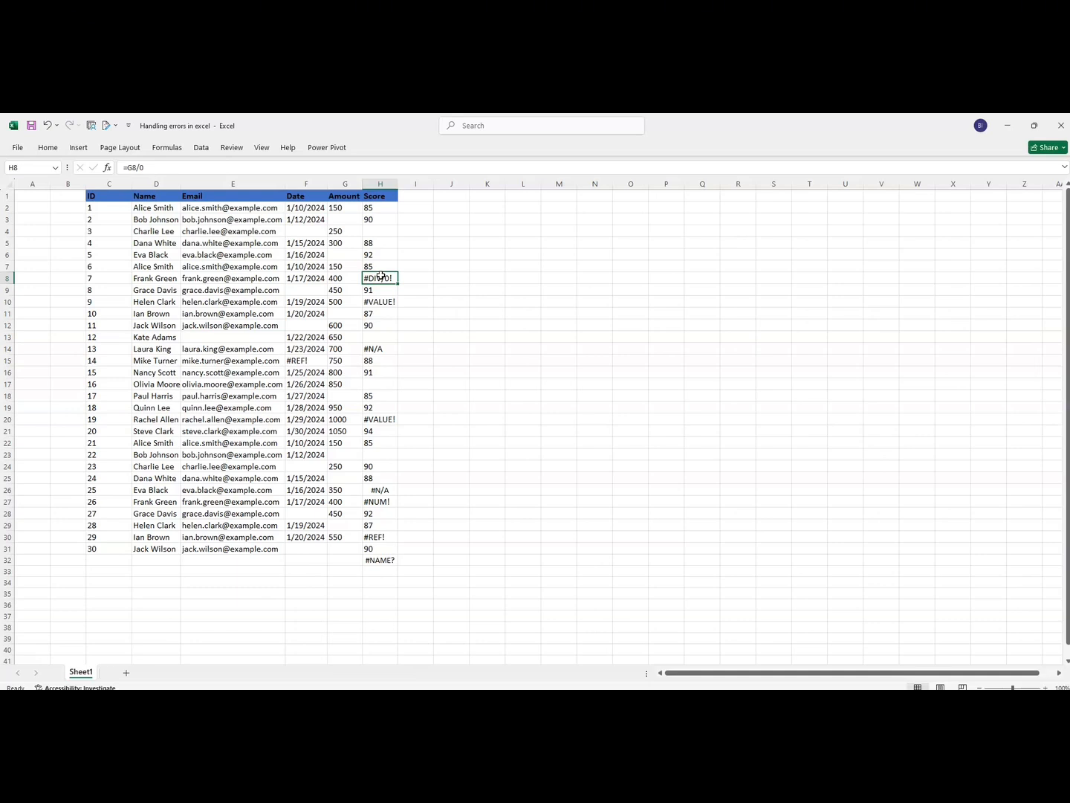
- Examine the VLOOKUP formulas and their lookup ranges in the #N/A cells H14 and H26
double_click(380, 350)
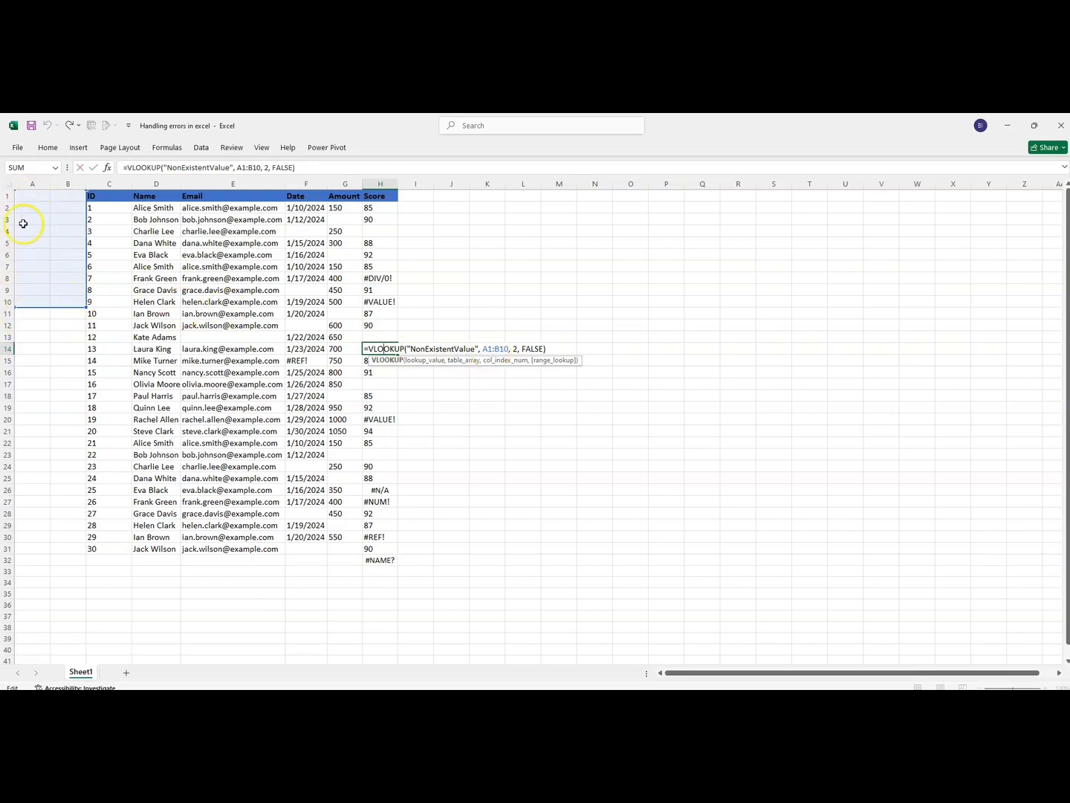
click(551, 346)
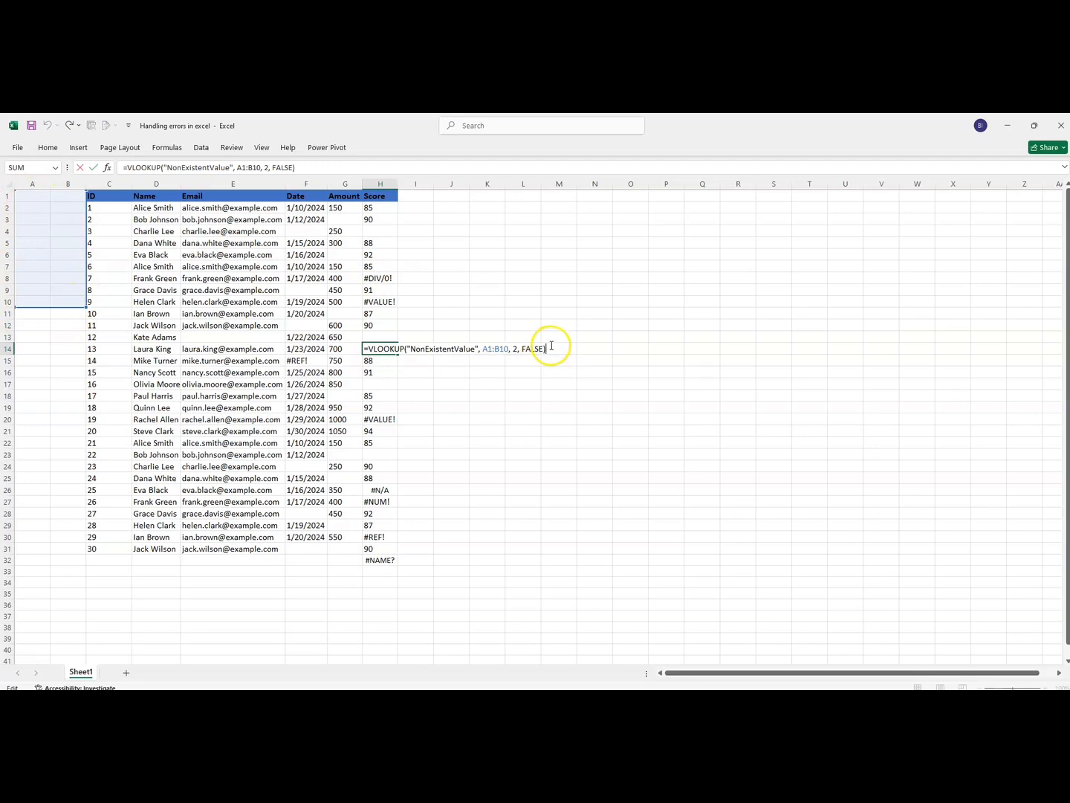
key(Return)
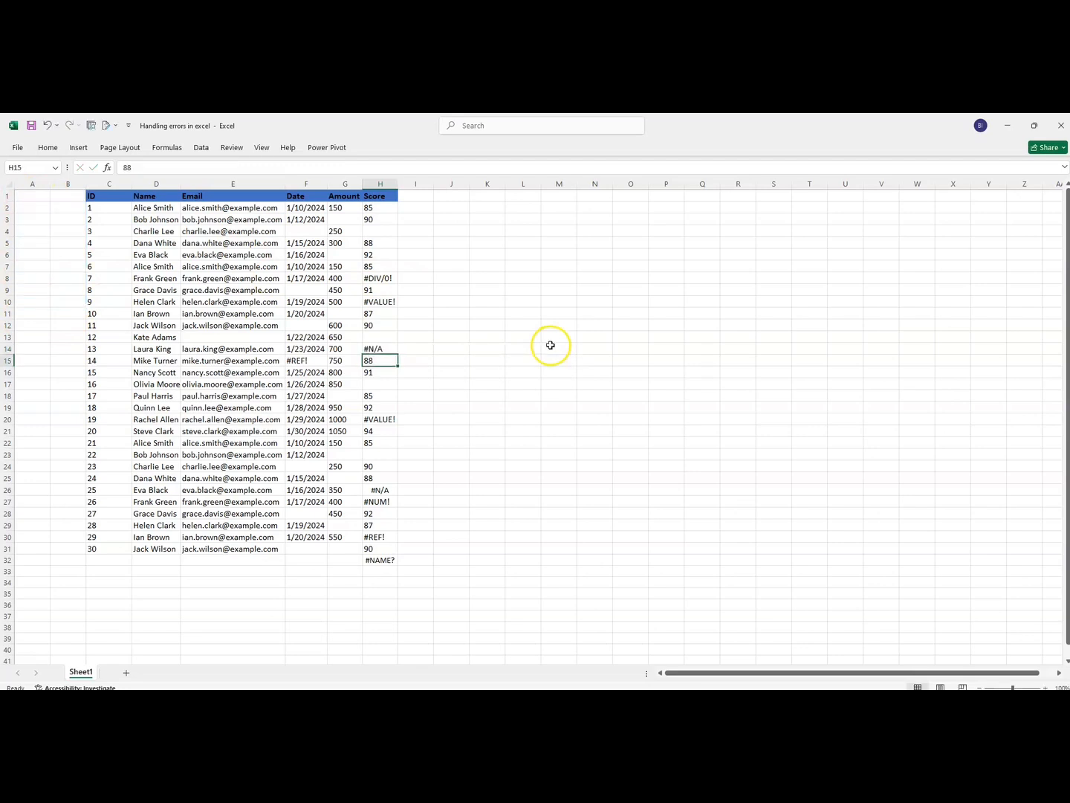
click(377, 345)
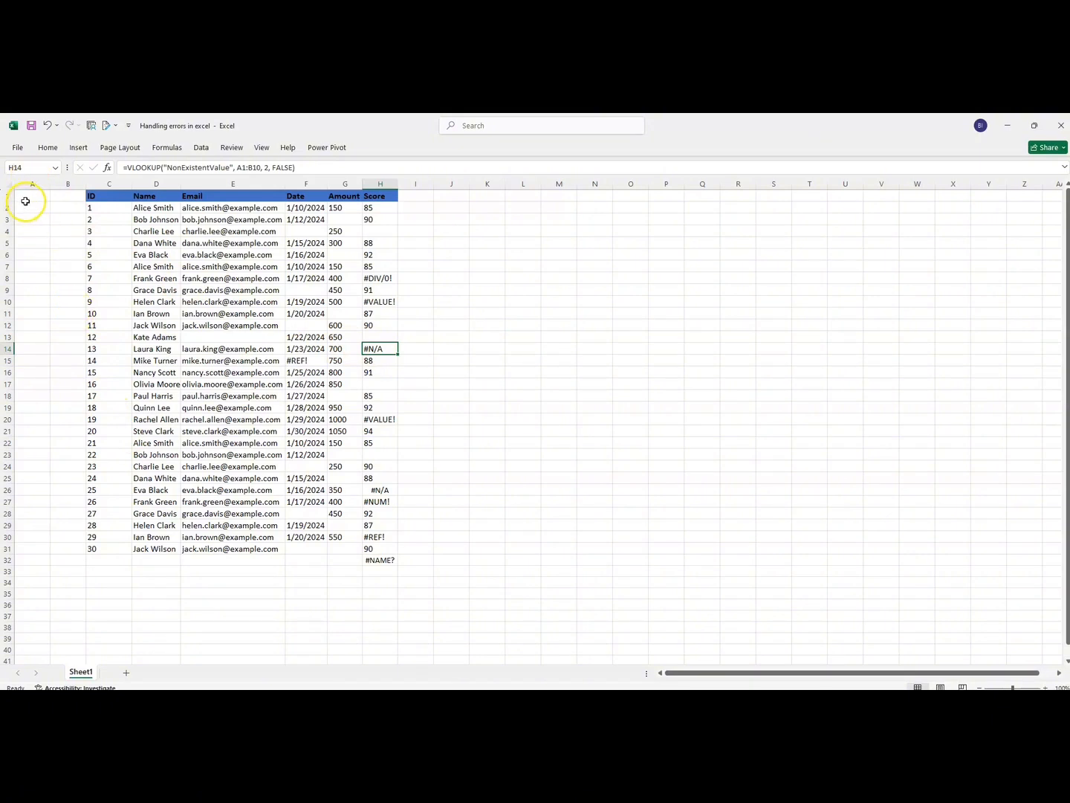
double_click(370, 491)
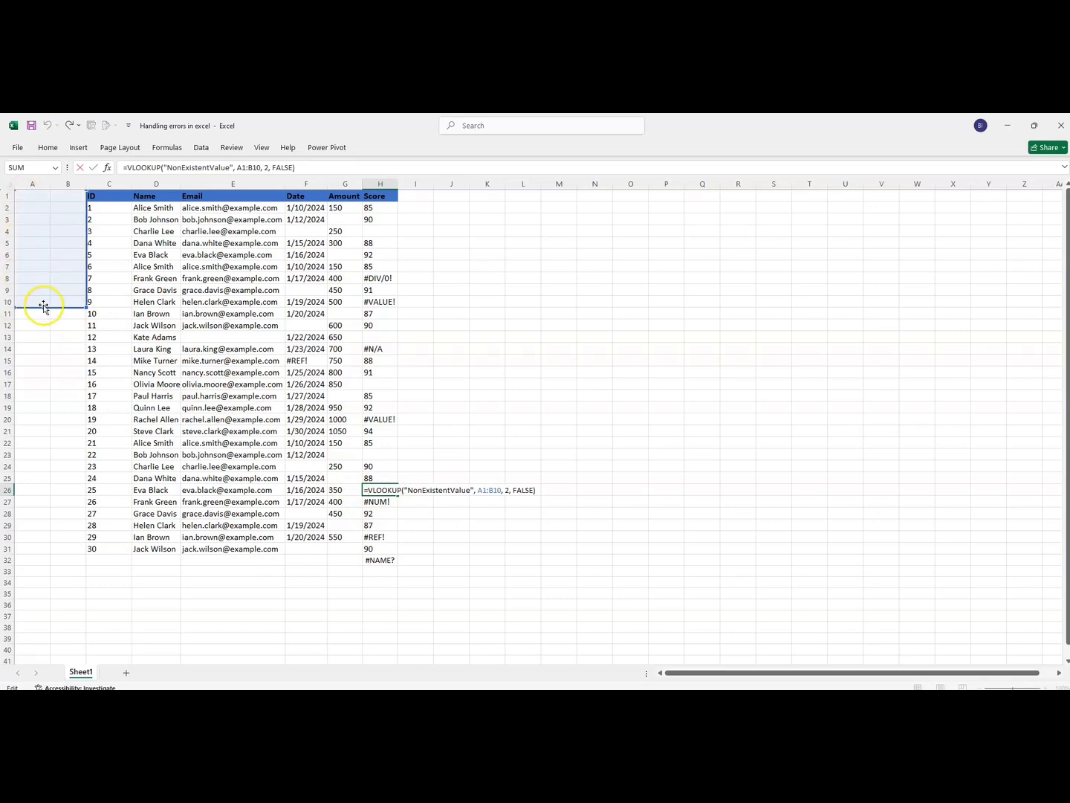
key(Return)
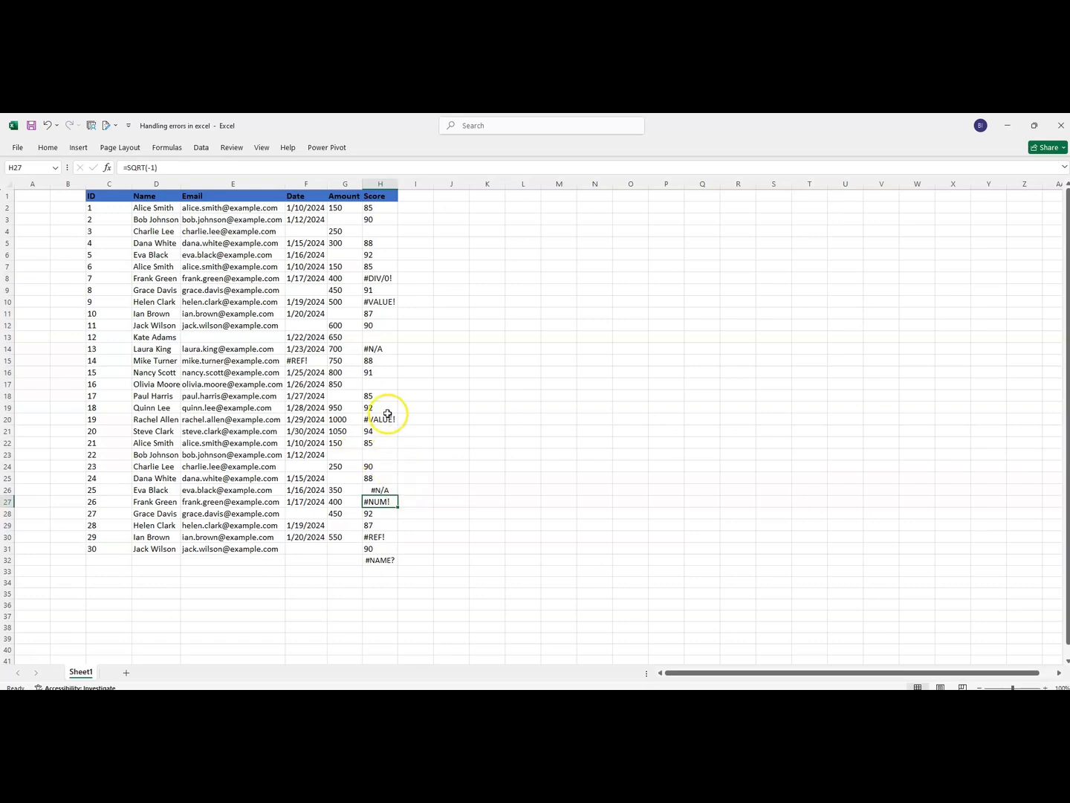
- Examine the formulas causing the #VALUE! error in H20 and the #NUM! error in H27
double_click(388, 420)
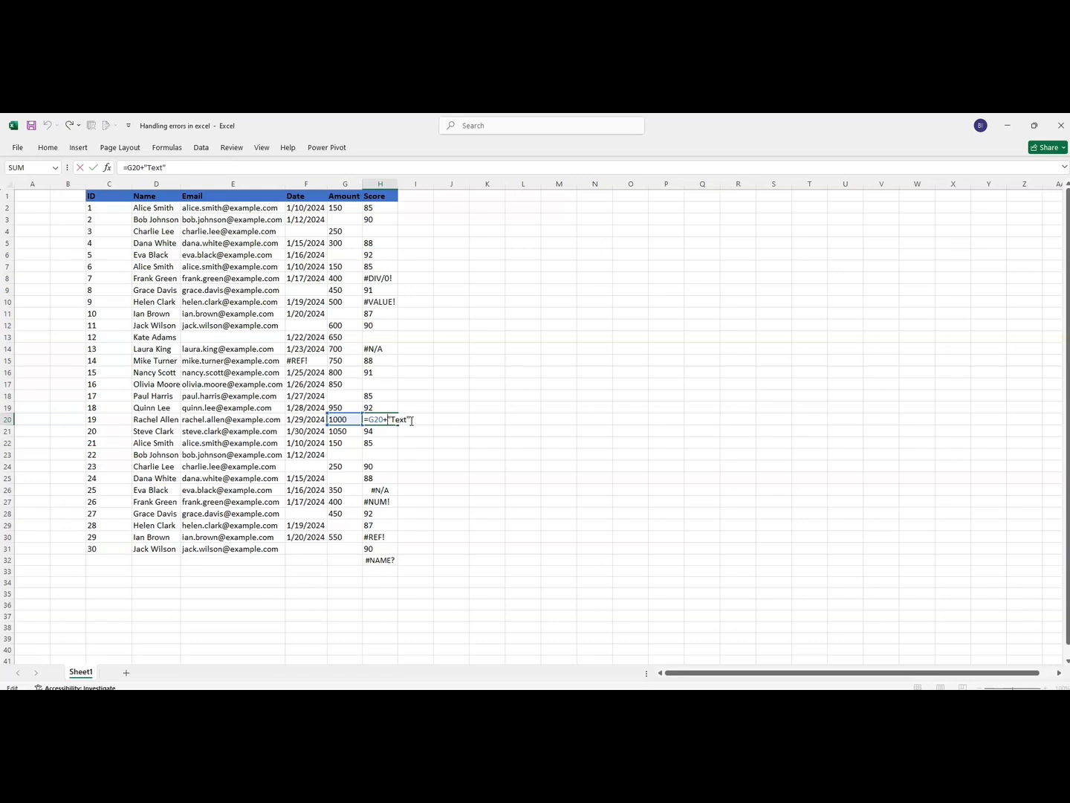
key(Return)
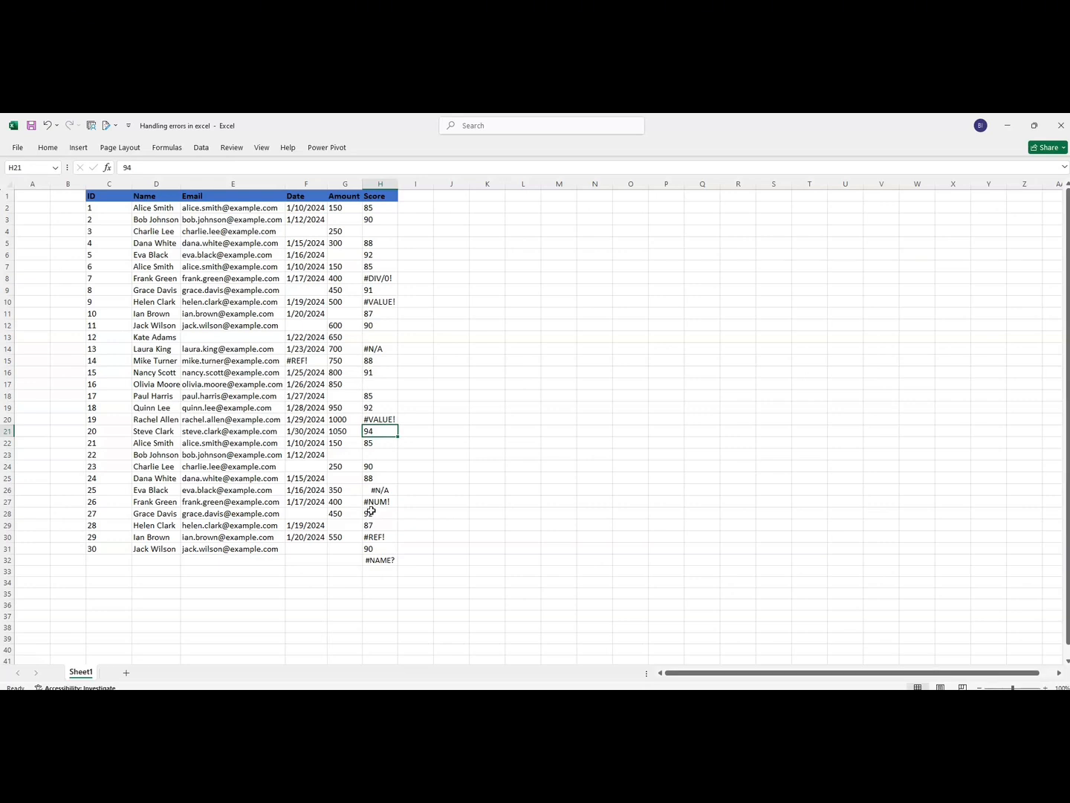
double_click(371, 504)
drag(394, 503, 368, 502)
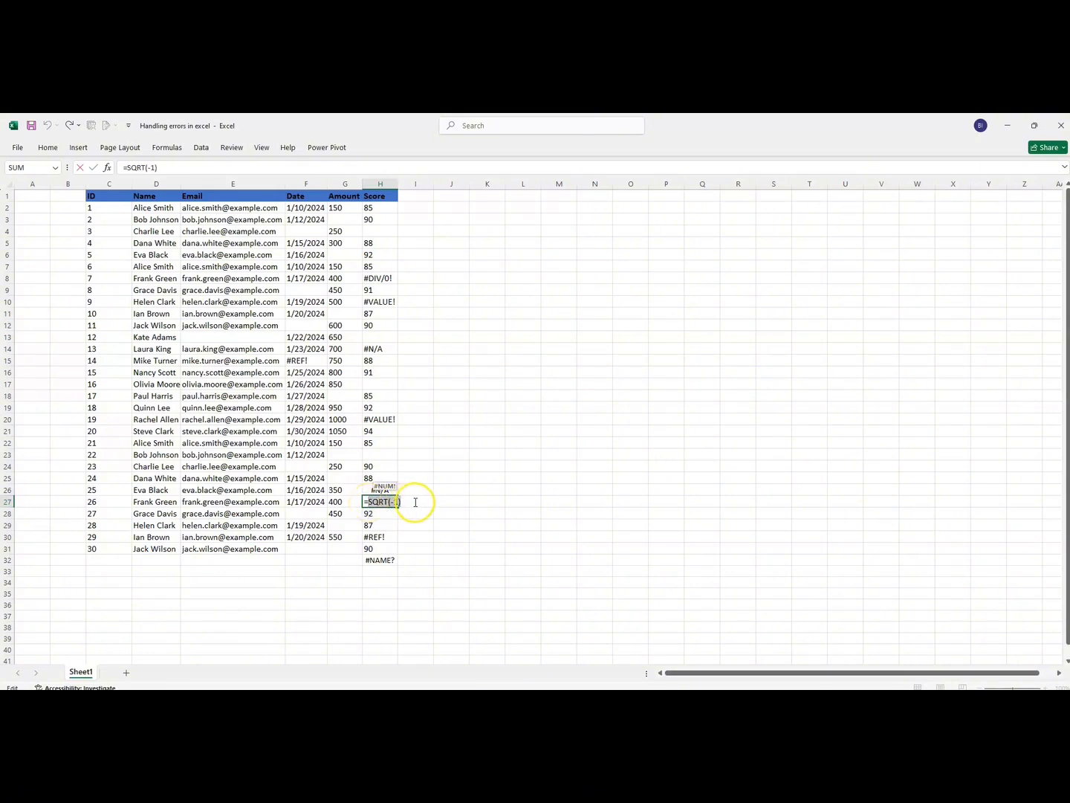
click(418, 502)
key(Return)
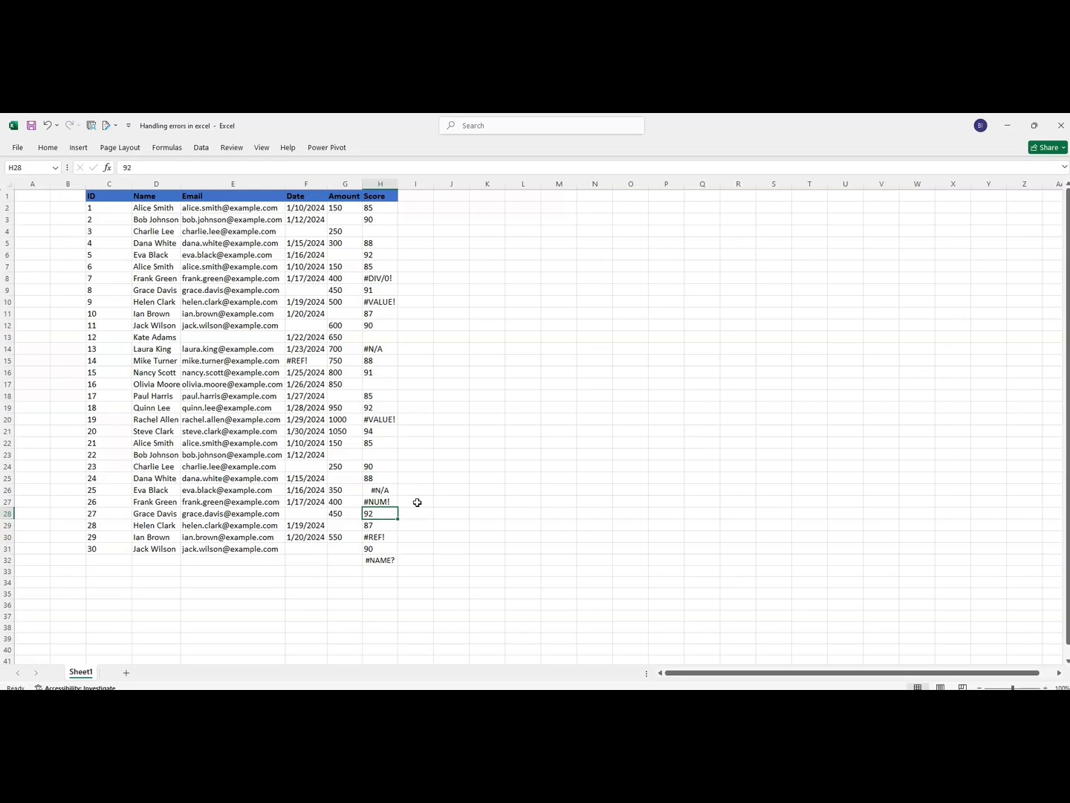
double_click(394, 502)
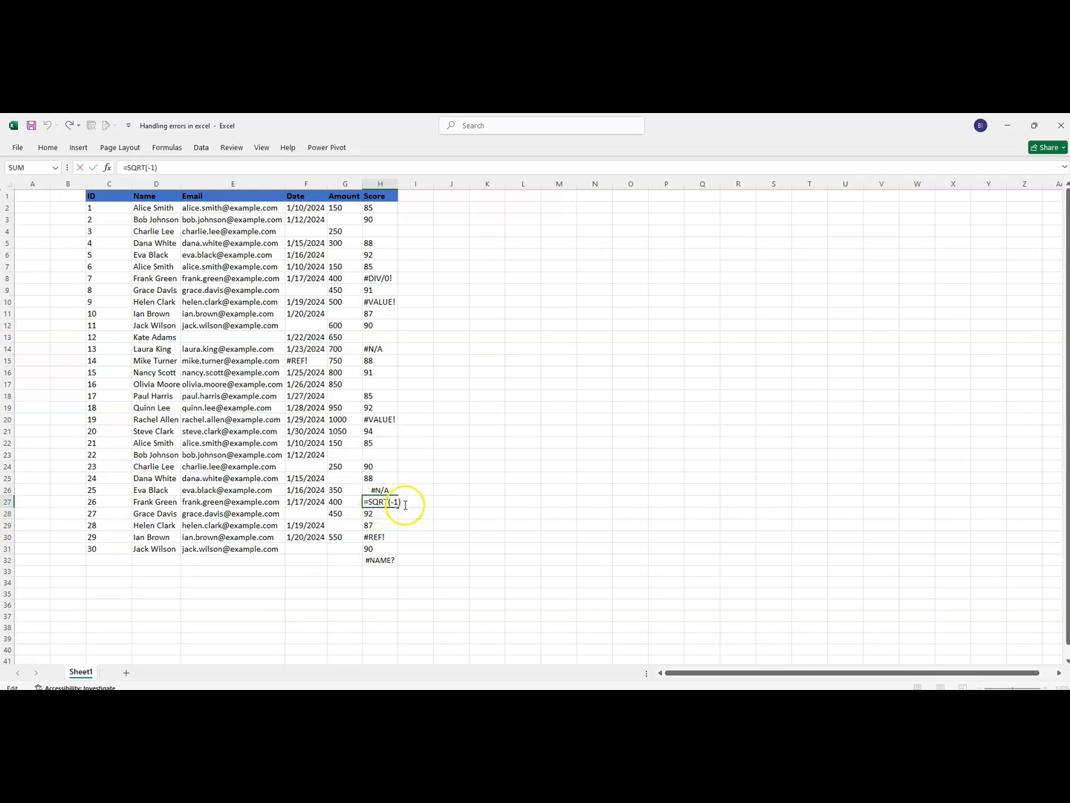
key(Return)
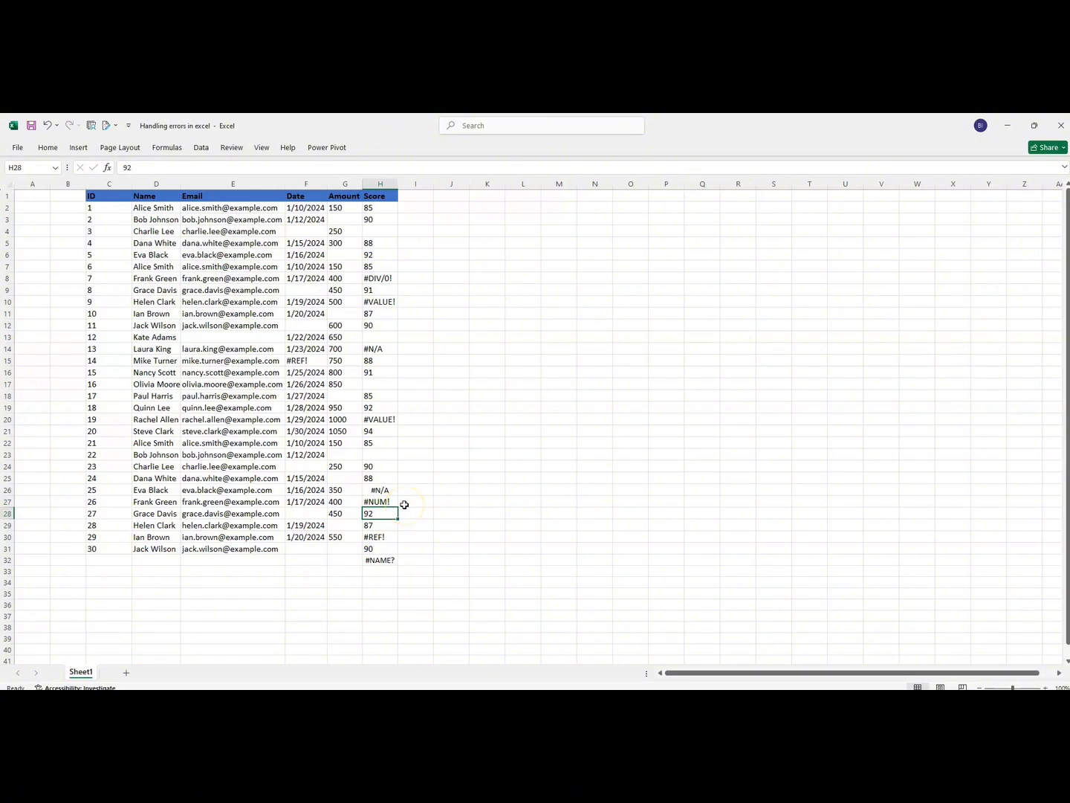
- Clear the broken #REF! formula from Score cell H30
click(380, 538)
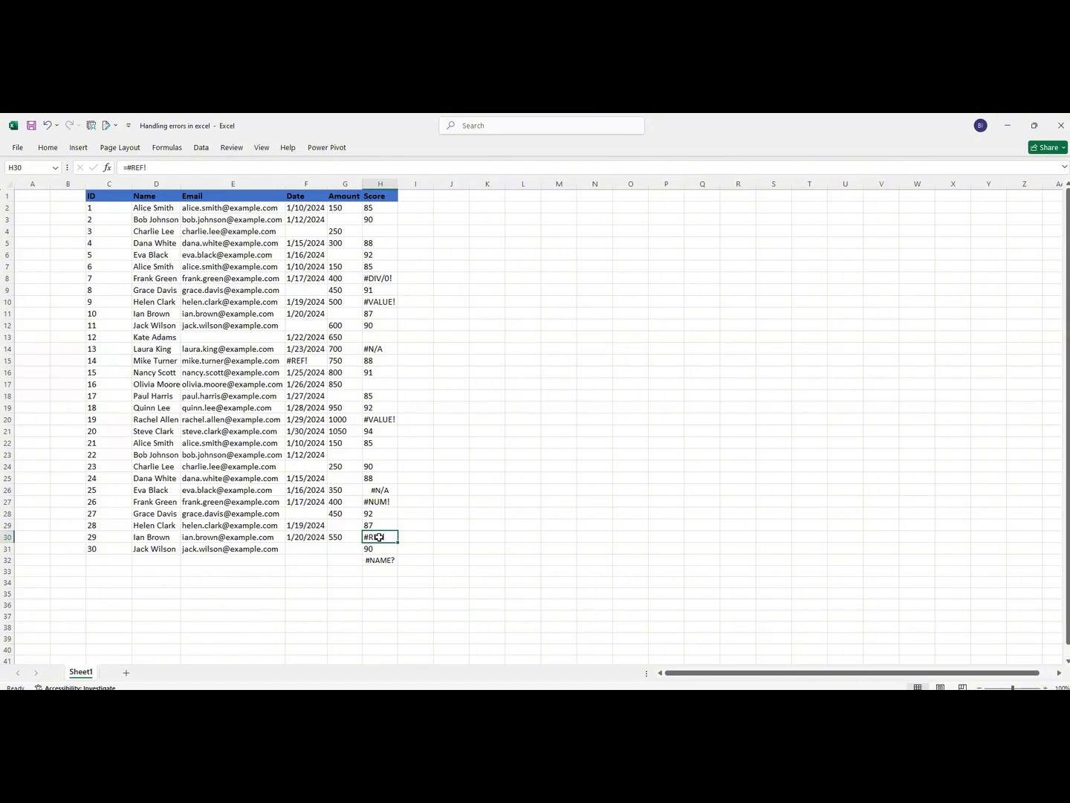
double_click(378, 537)
drag(393, 537, 367, 538)
click(510, 477)
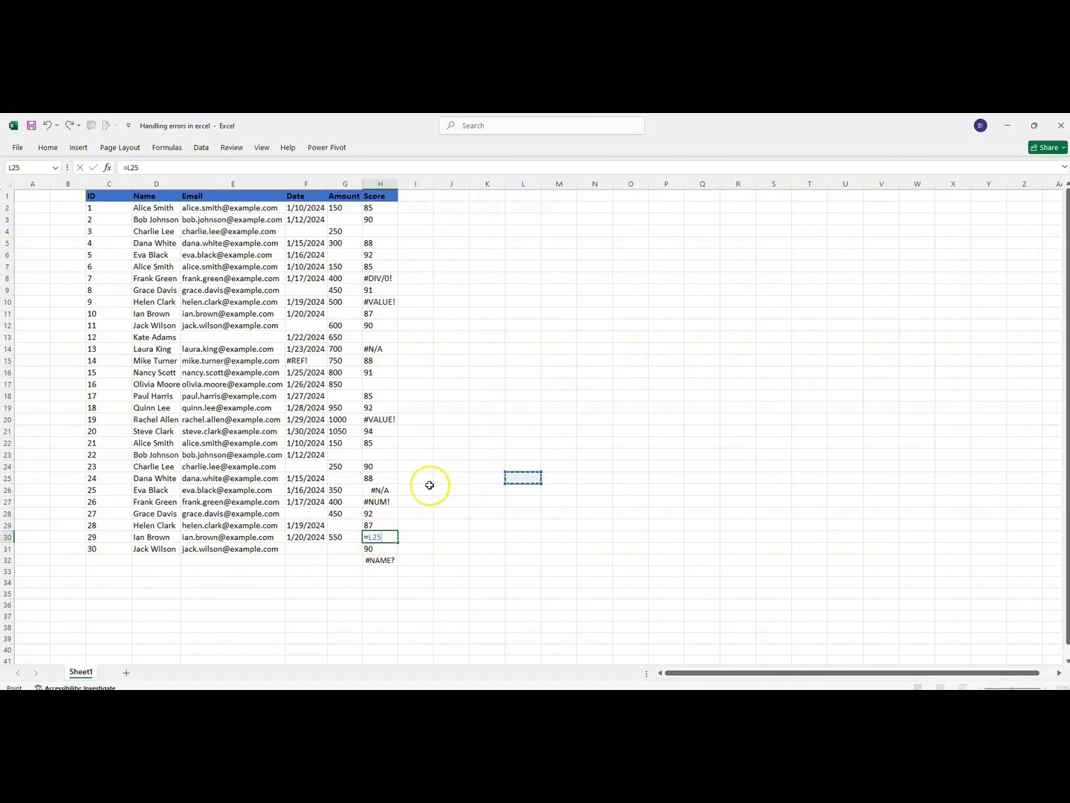
key(BackSpace)
key(BackSpace)
key(BackSpace)
key(BackSpace)
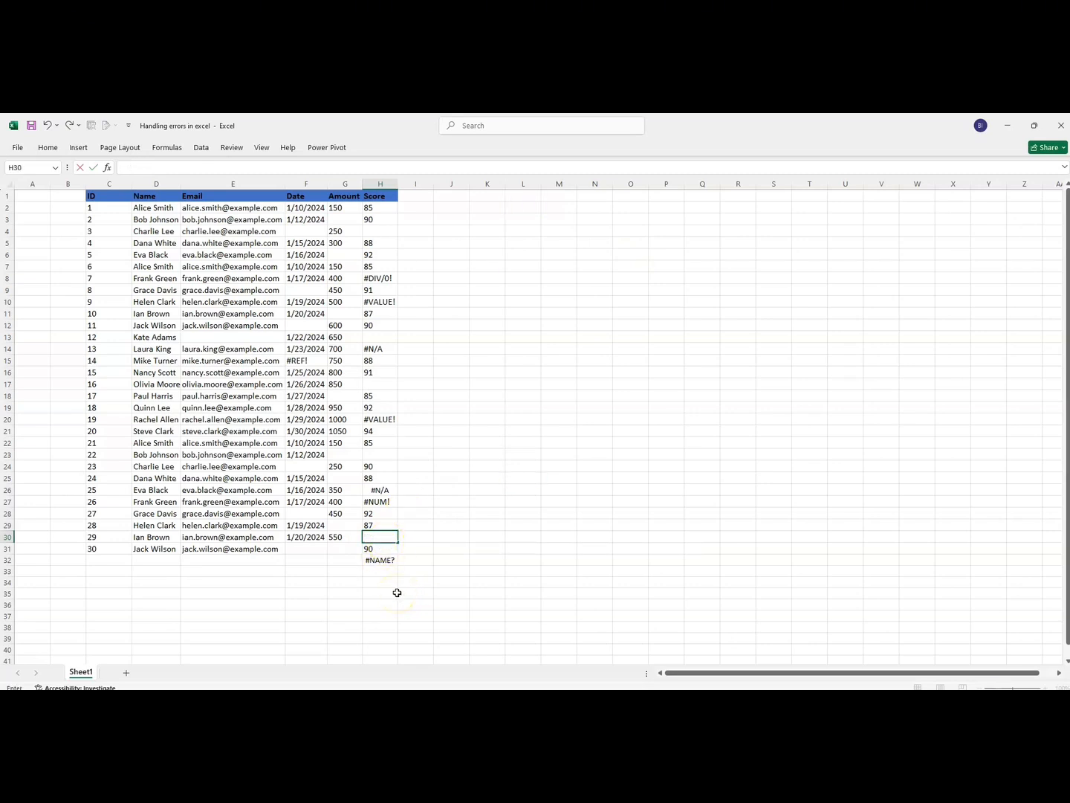
- Enter the value 30 in cell C37 below the table
click(119, 619)
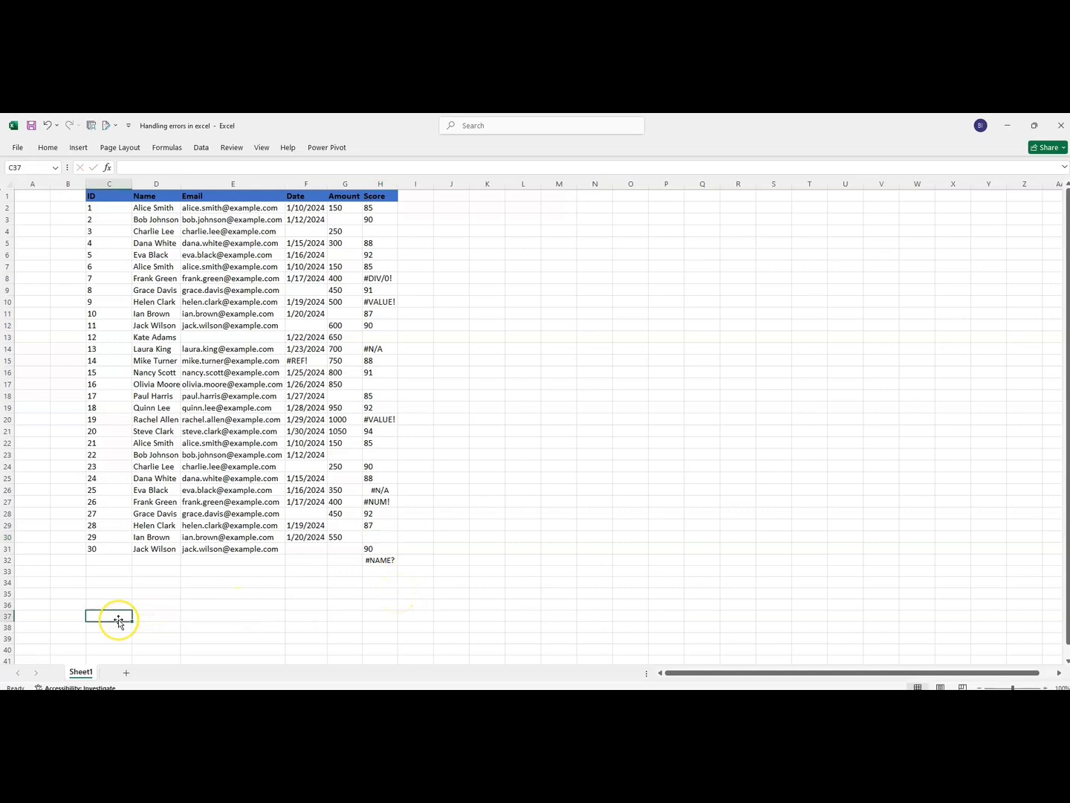
text(30)
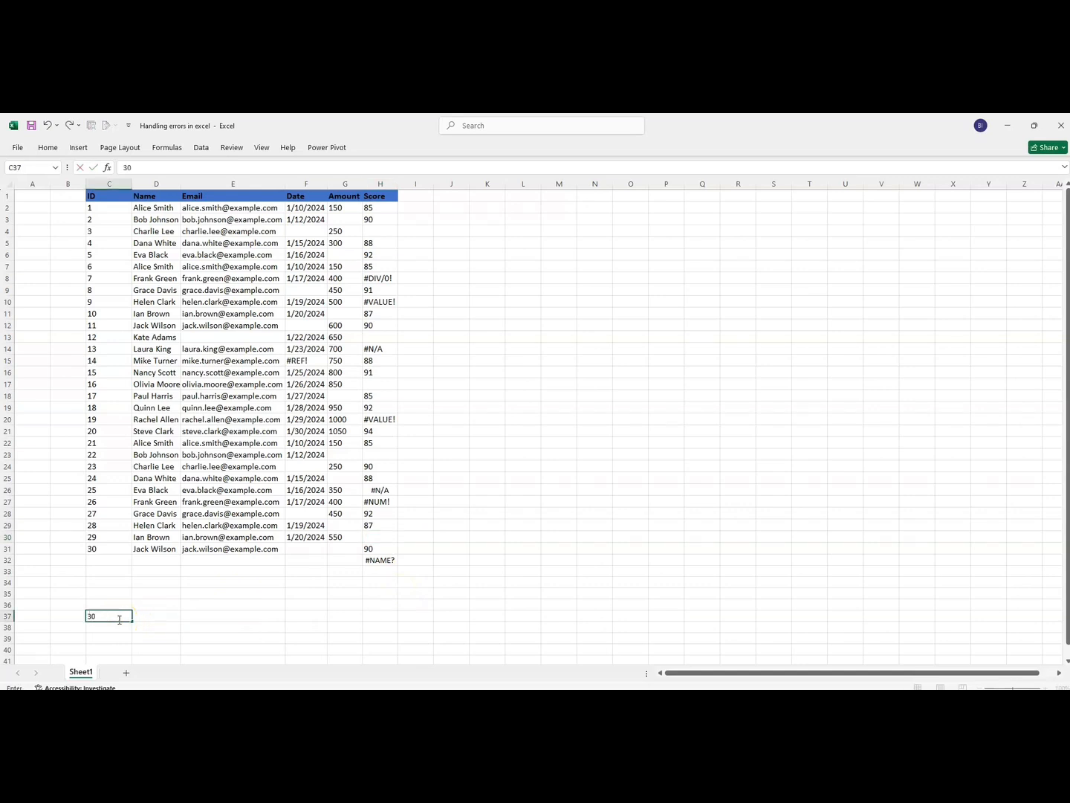
key(Return)
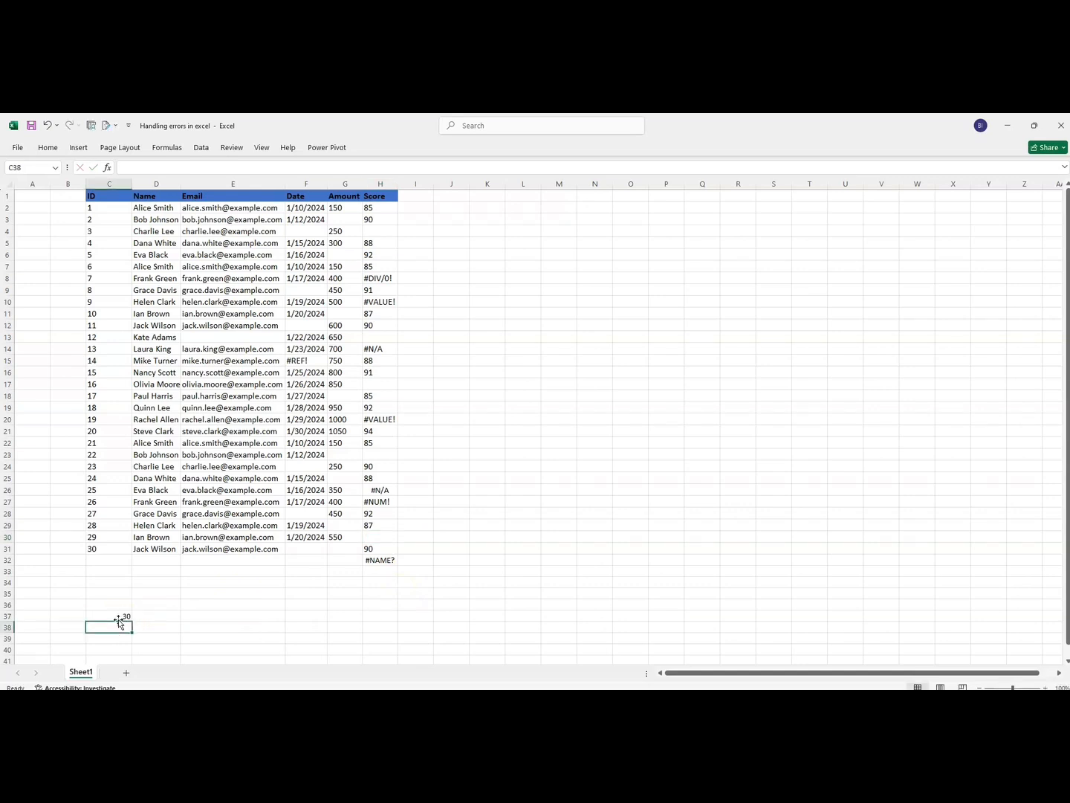
- Enter the formula =C37 in Score cell H30
click(372, 537)
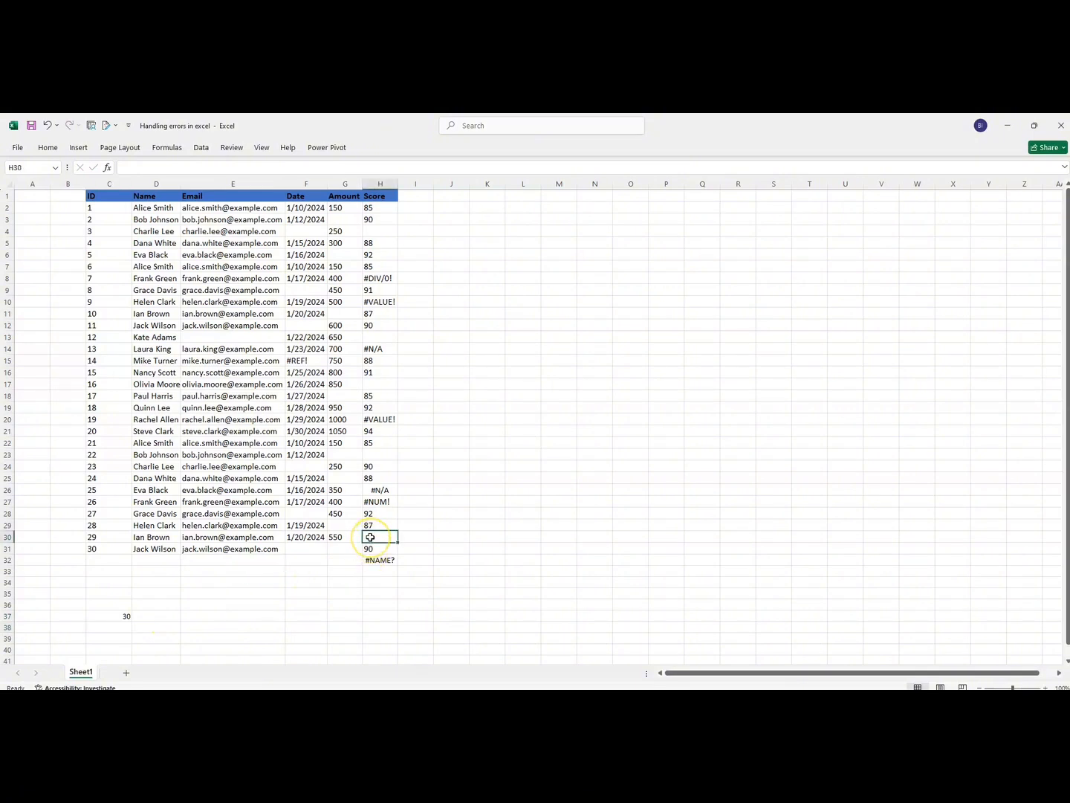
text(=)
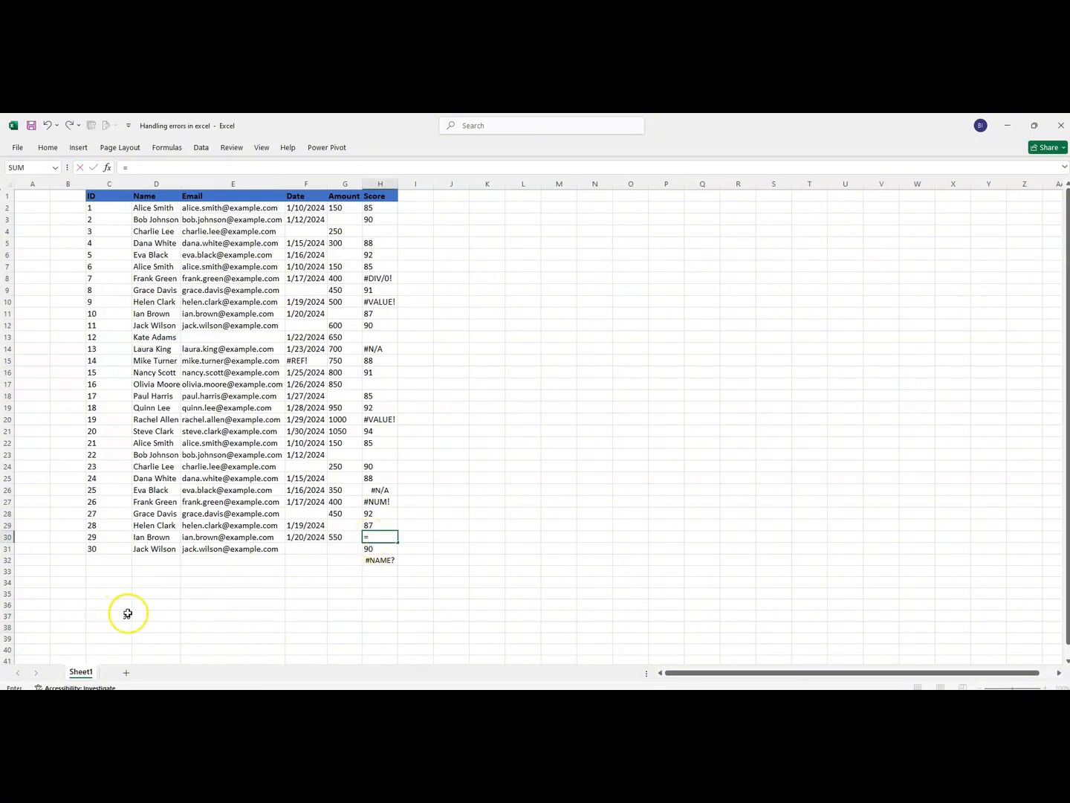
click(114, 616)
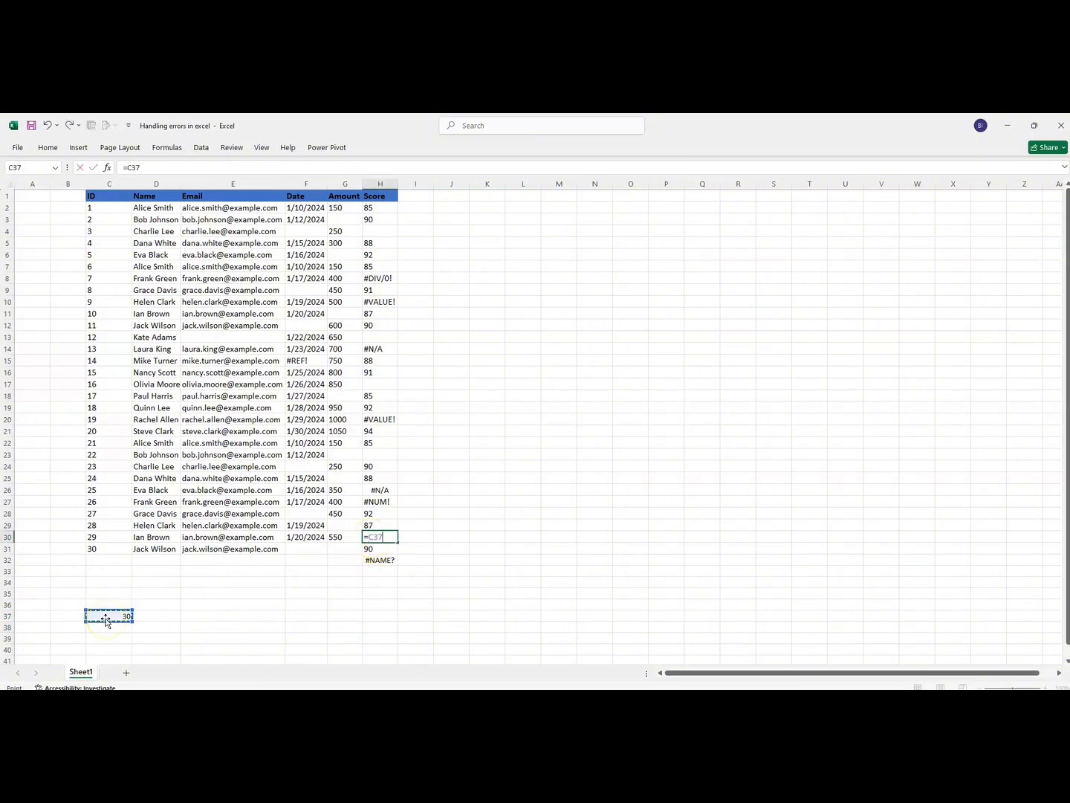
key(Return)
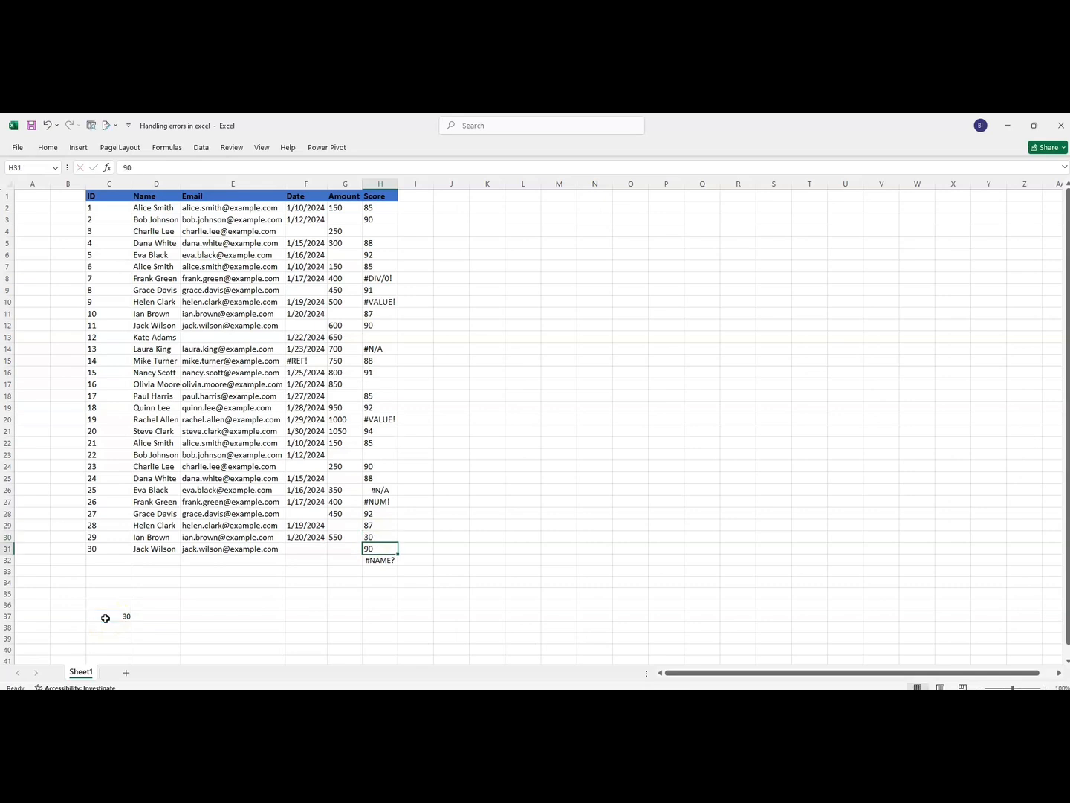
click(371, 537)
- Delete the entire row 37 and check the effect on the formula in H30
click(6, 617)
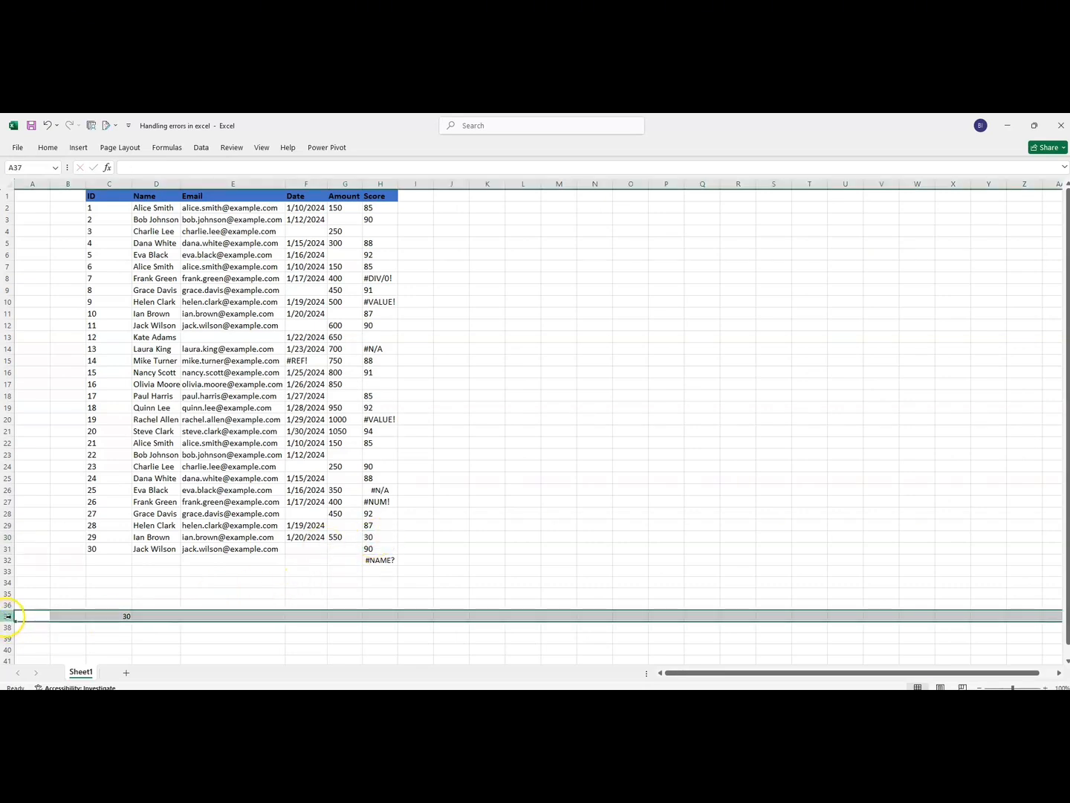
right_click(6, 618)
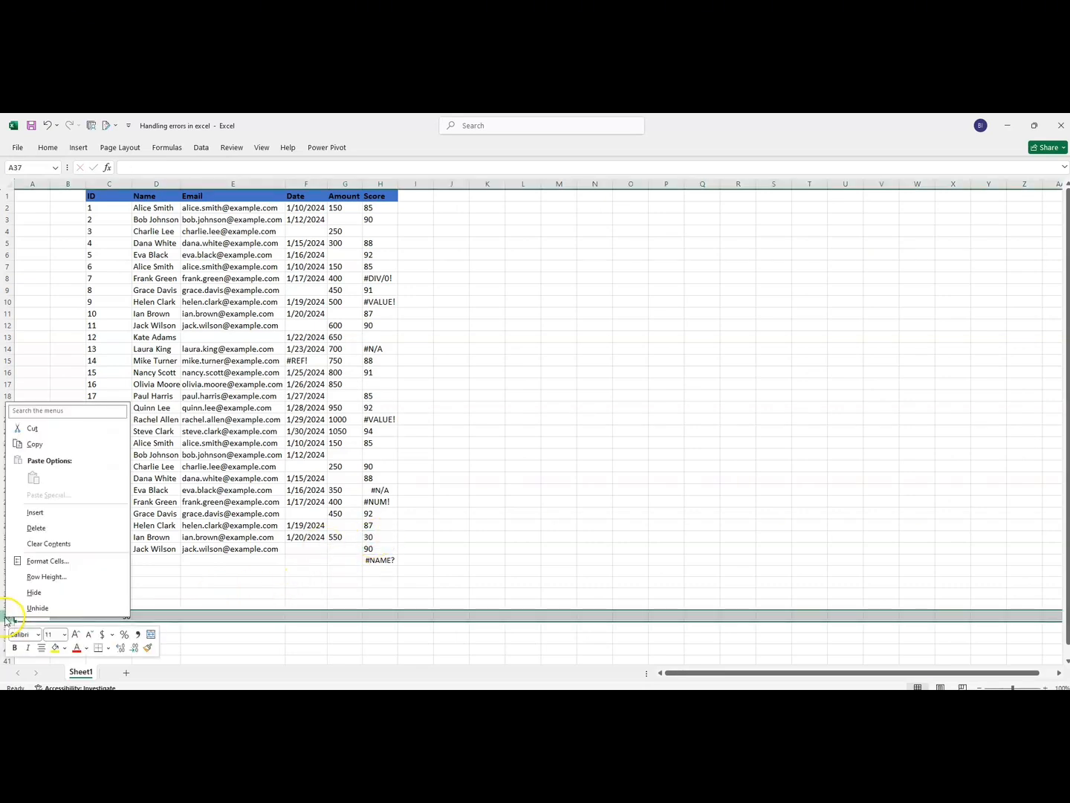
click(40, 529)
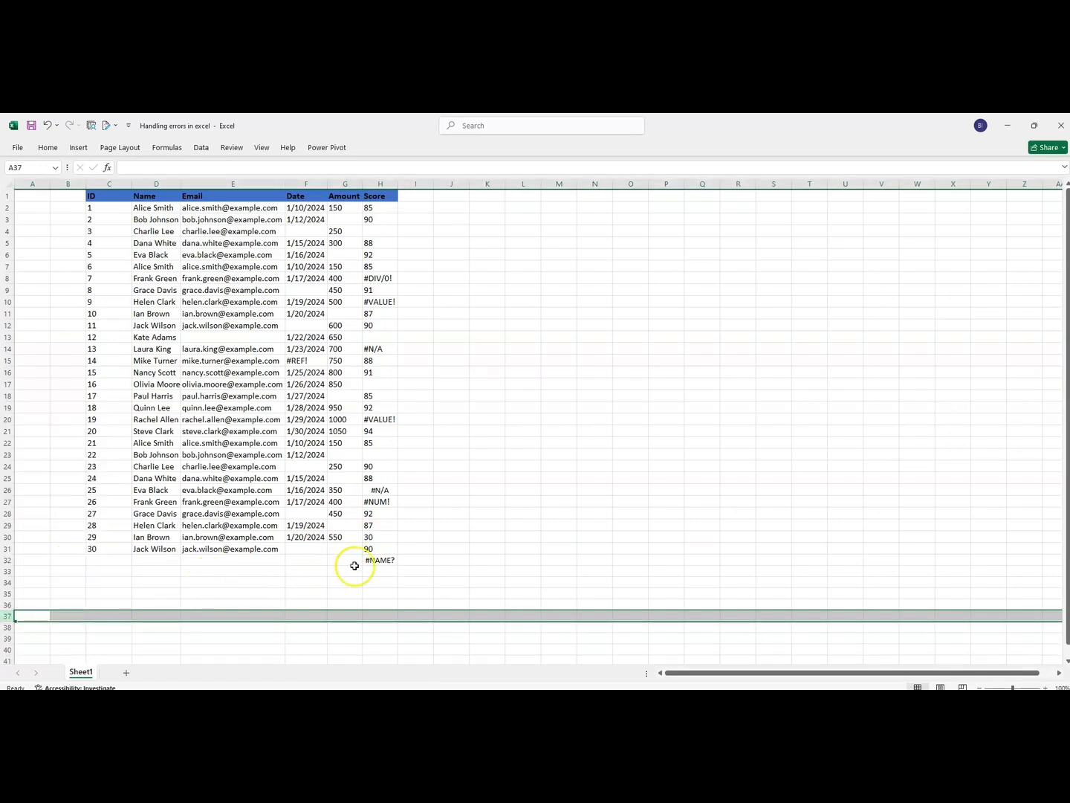
click(379, 538)
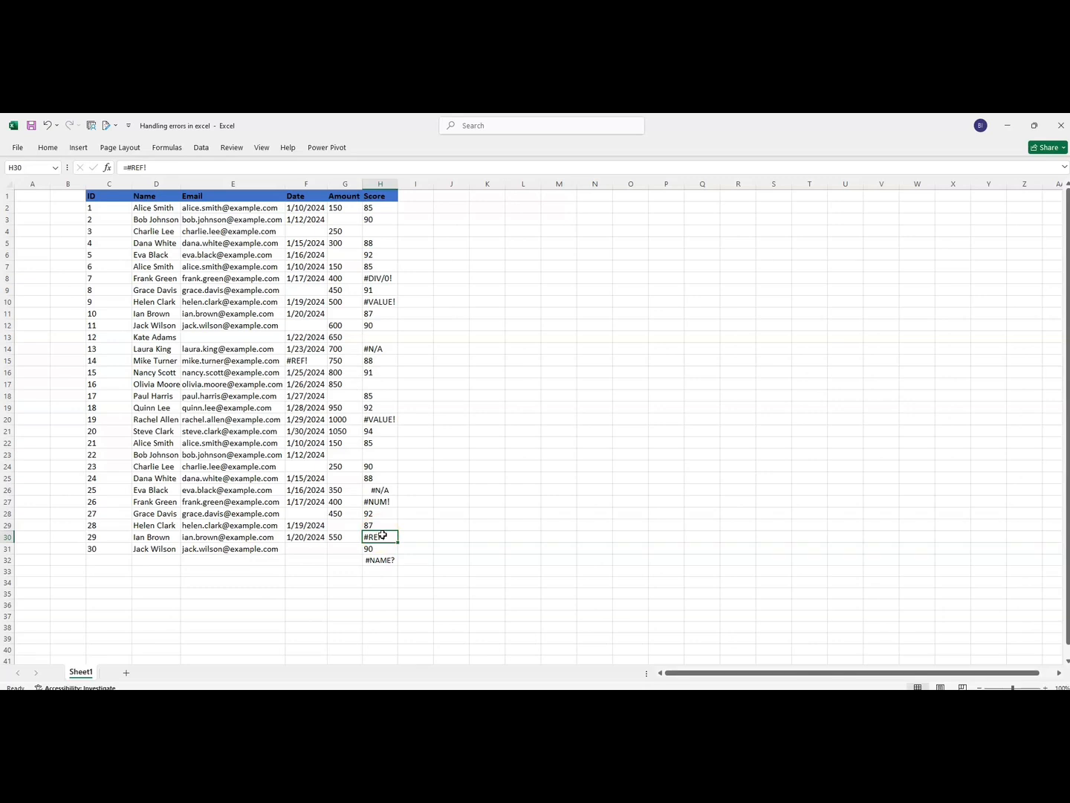
click(387, 539)
- Examine the misspelled sum formula in cell H32 below the Score column
click(377, 559)
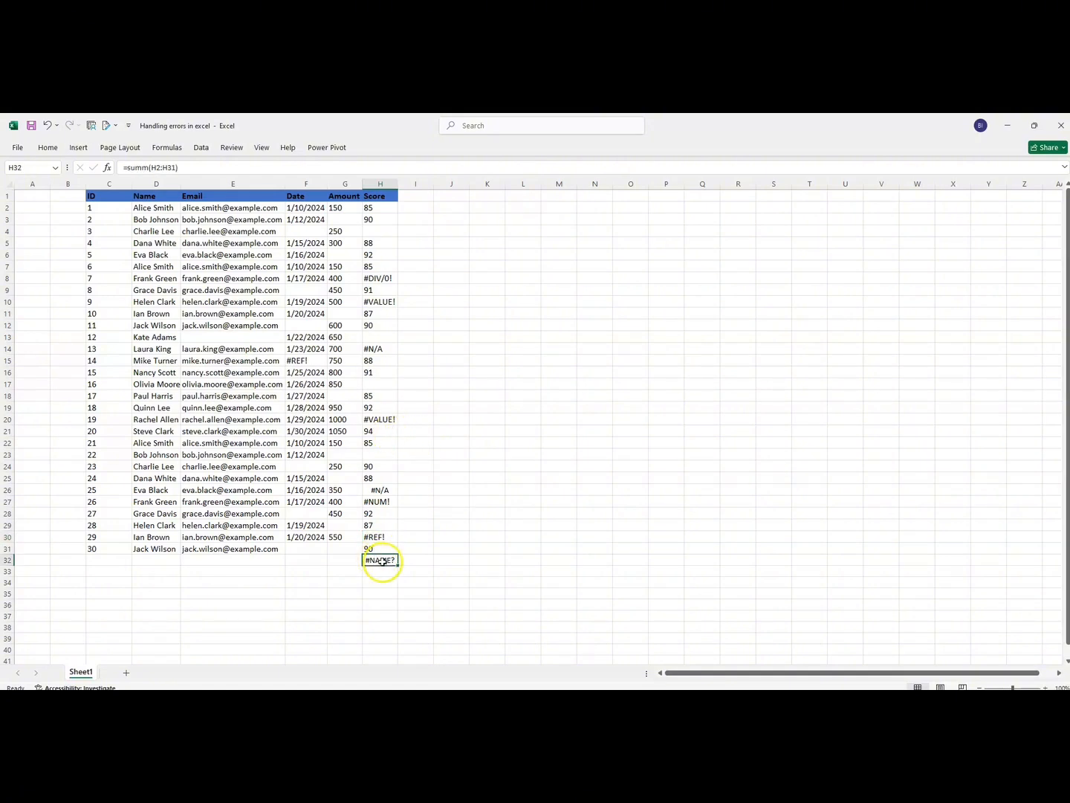
double_click(380, 561)
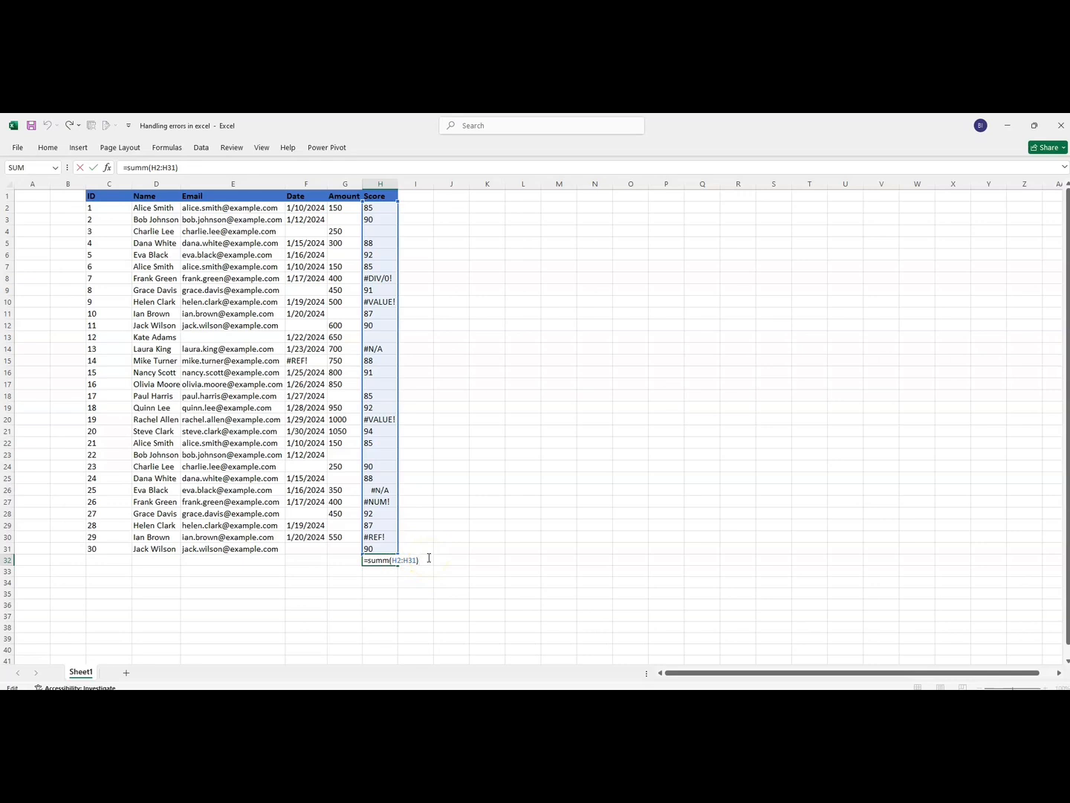
key(Return)
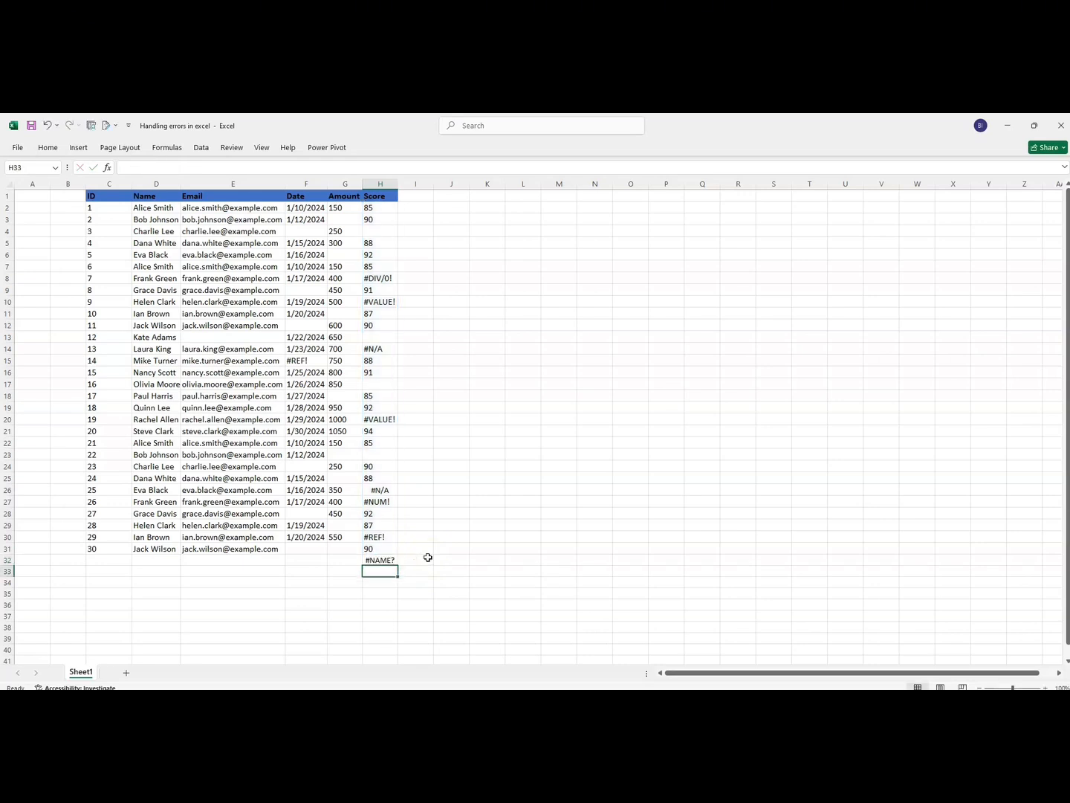
- Review the errors in the Score column by inspecting the formulas behind H32, H30, H8 and H14
double_click(382, 559)
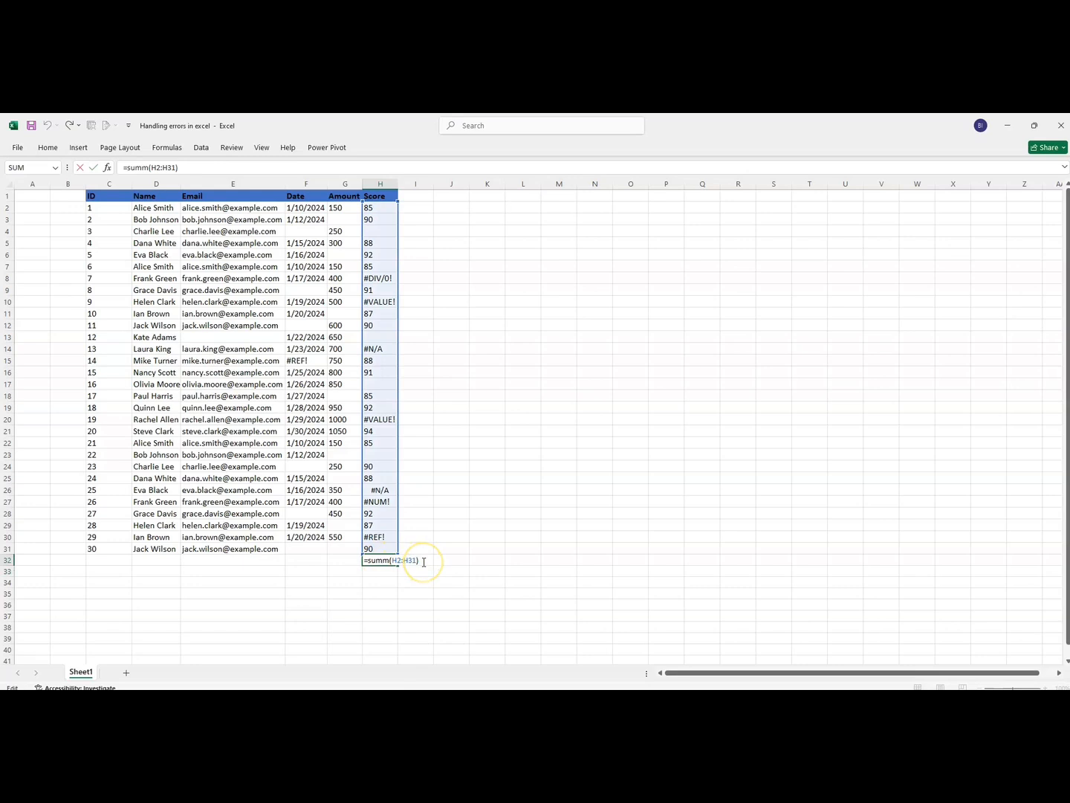
key(Return)
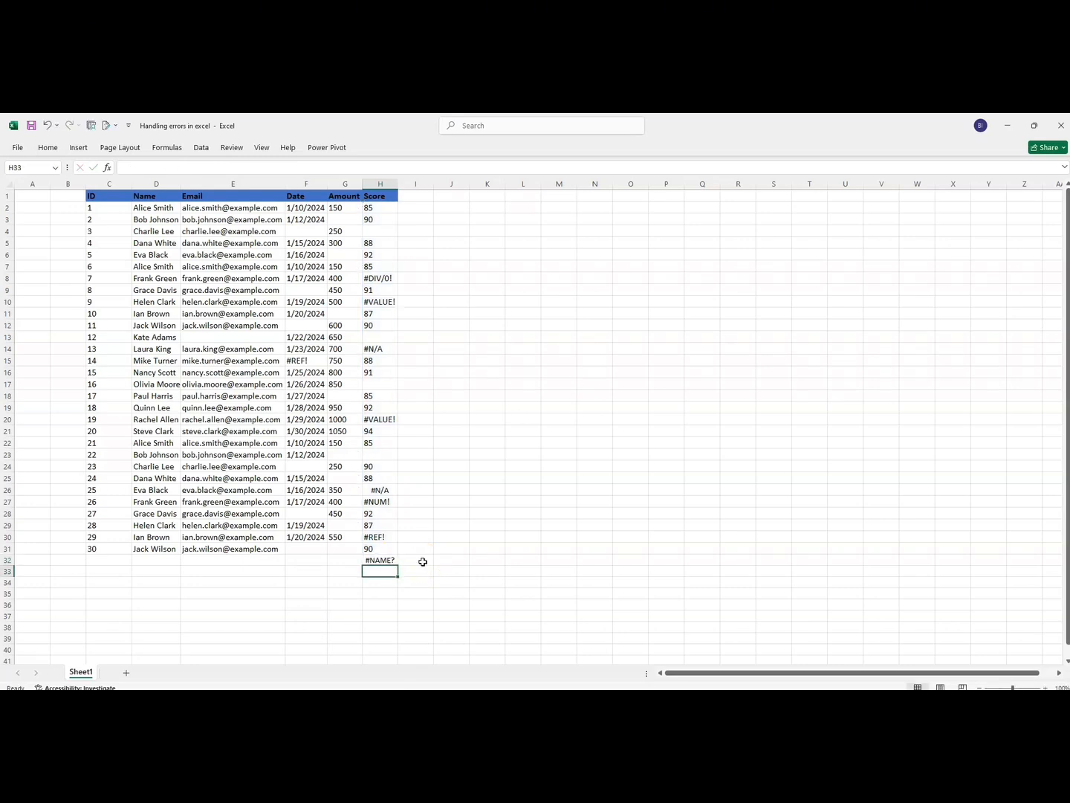
click(374, 560)
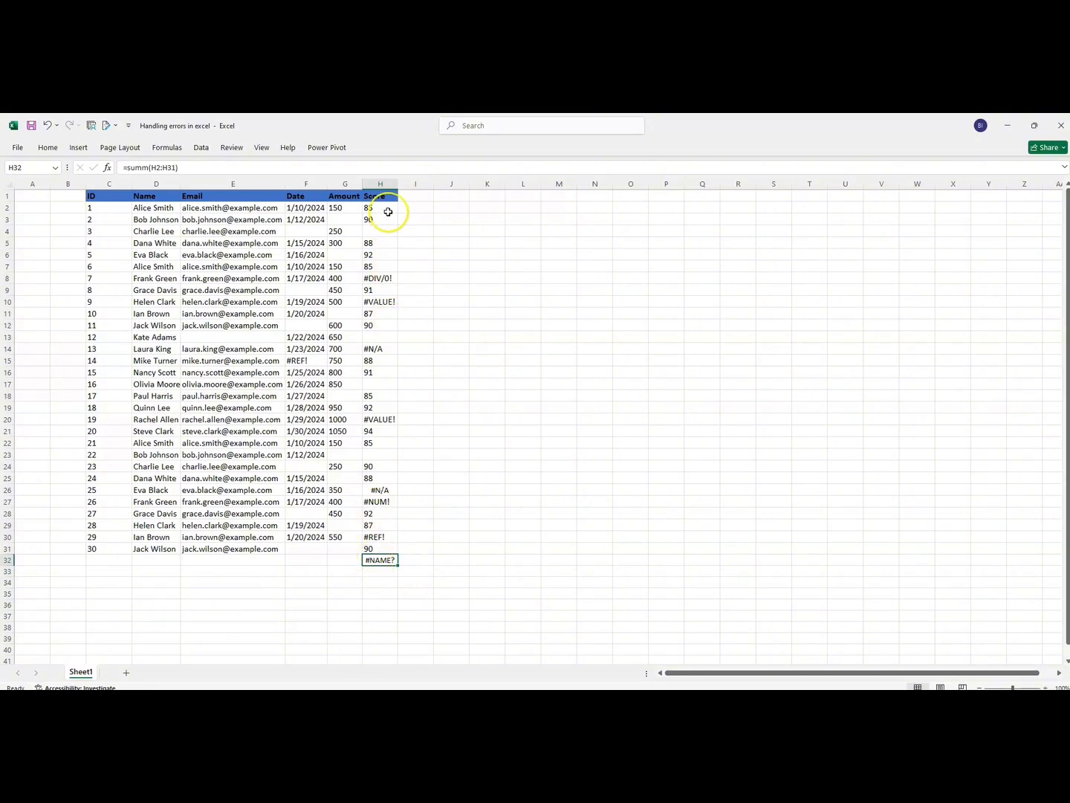
drag(385, 205, 380, 559)
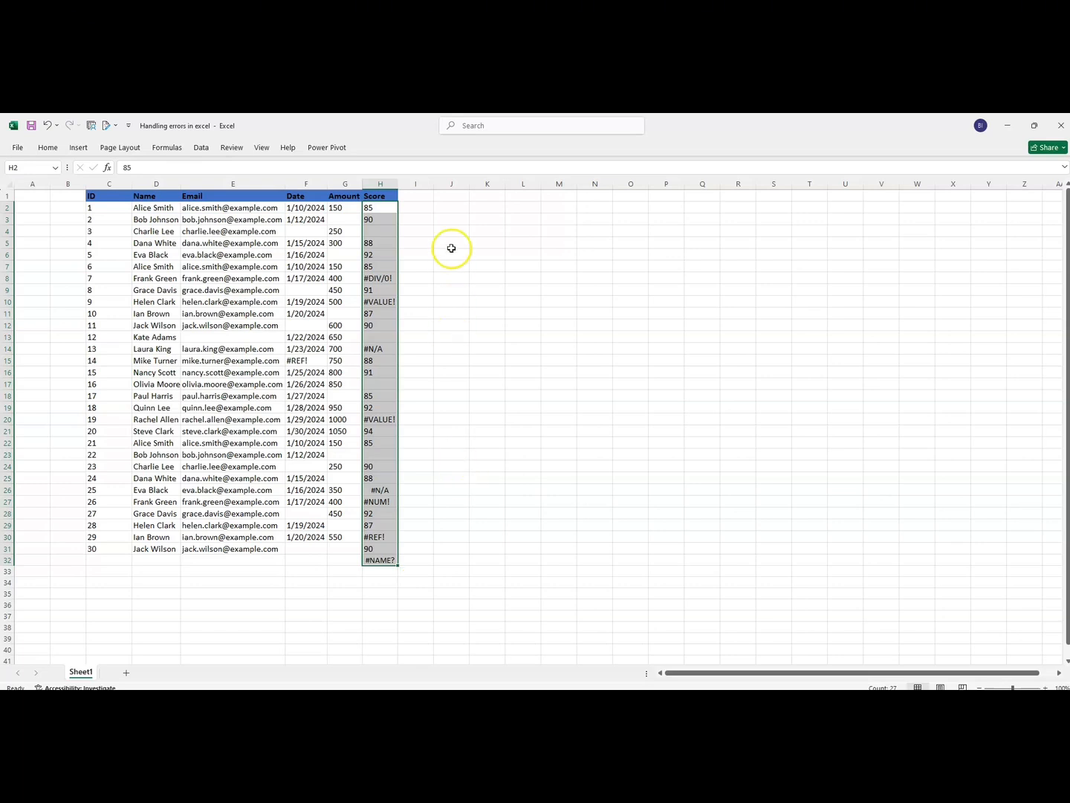
click(417, 277)
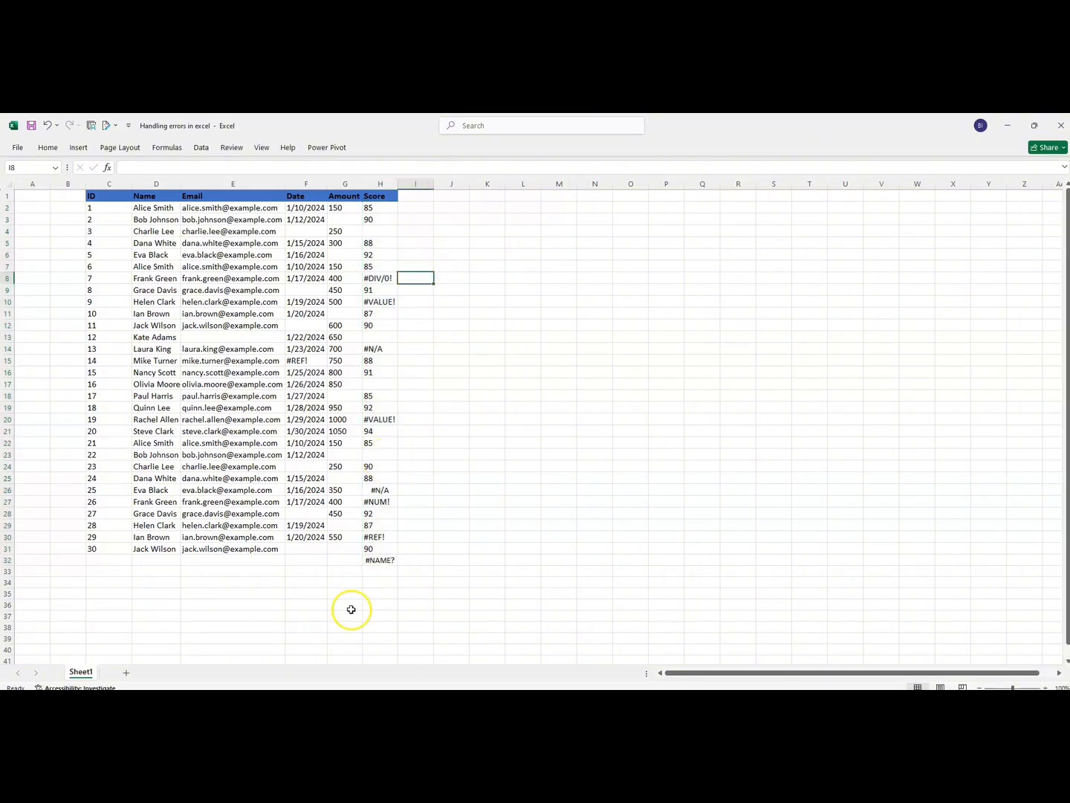
click(378, 560)
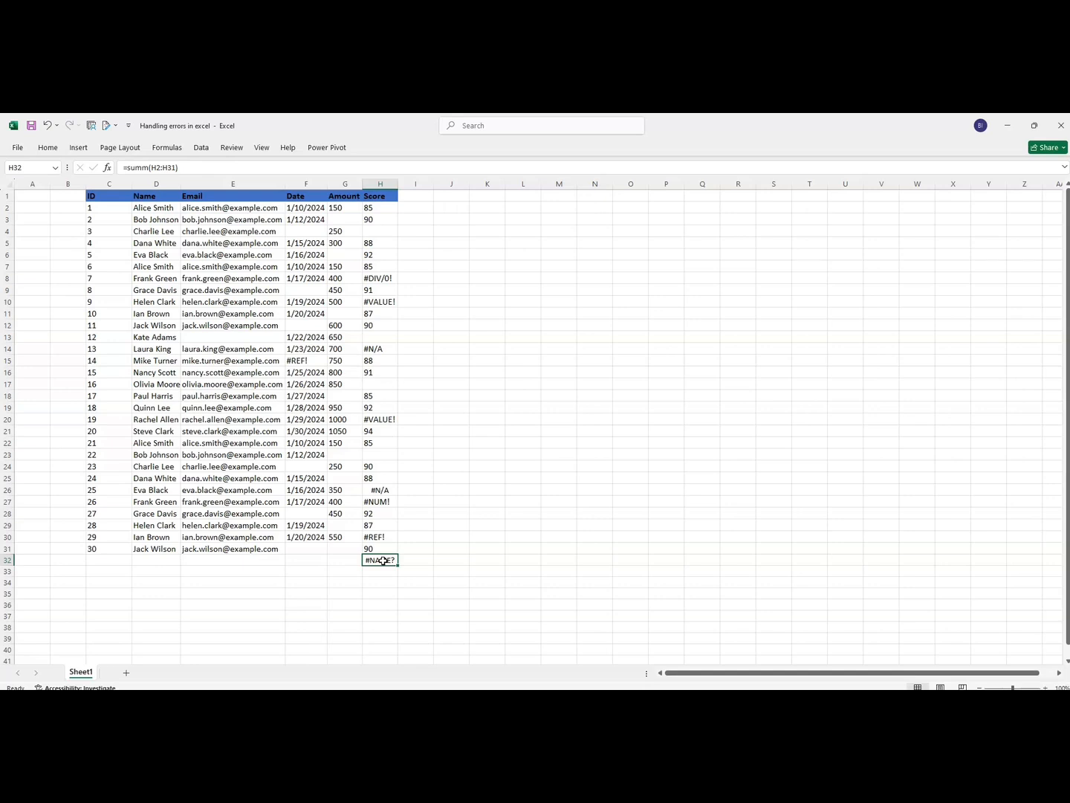
click(379, 536)
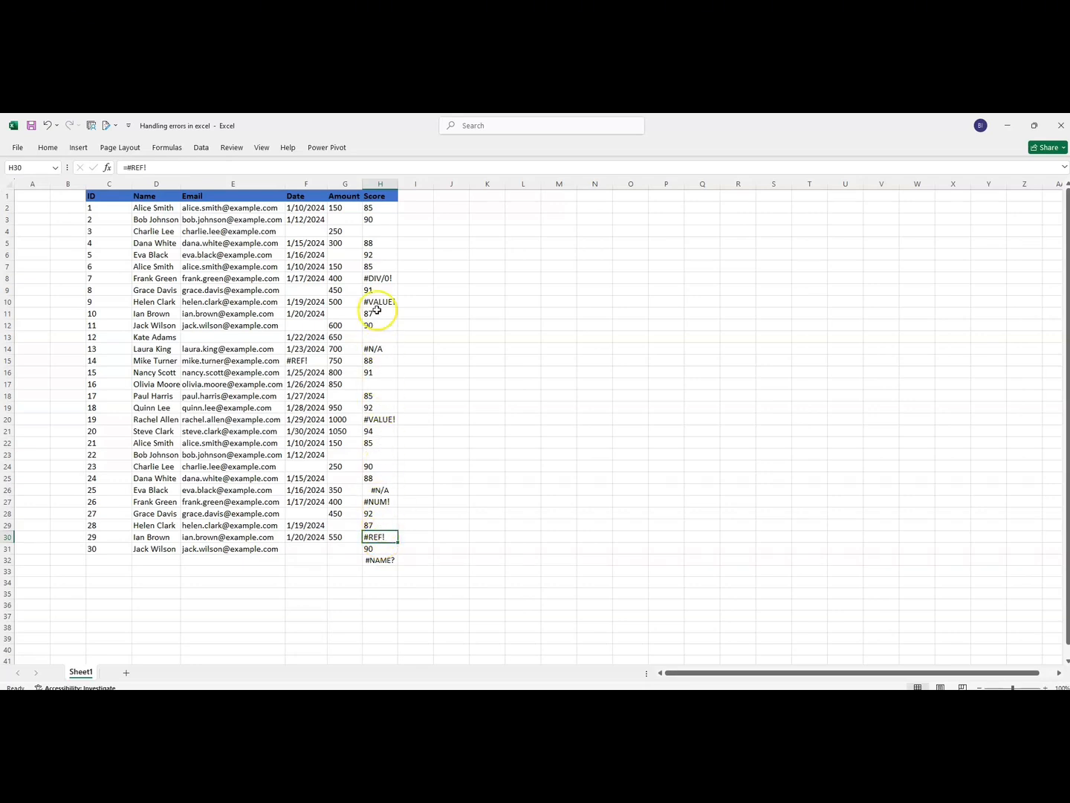
click(378, 280)
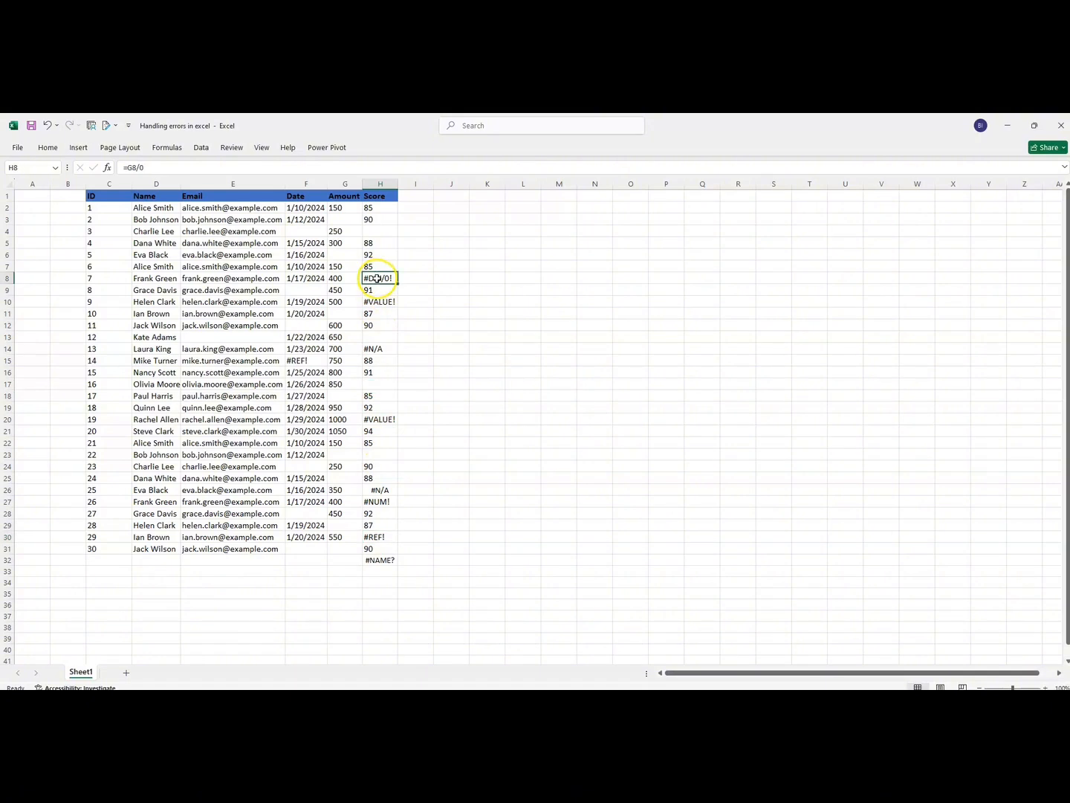
click(376, 348)
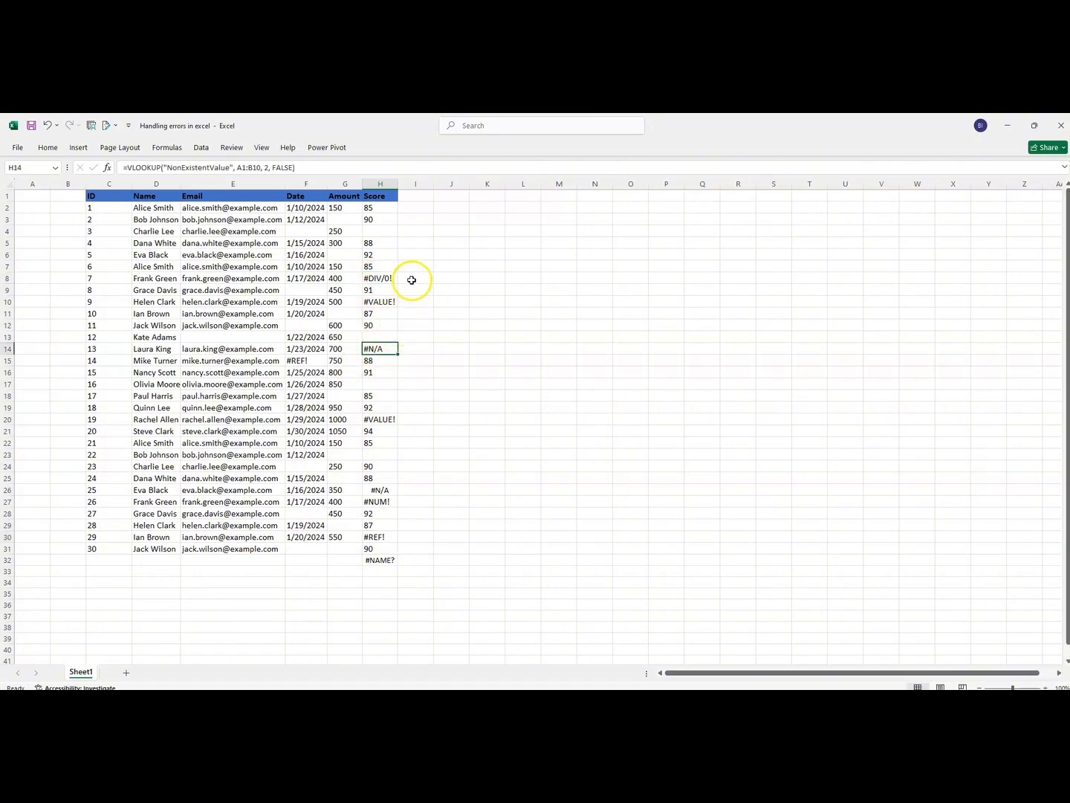
click(411, 277)
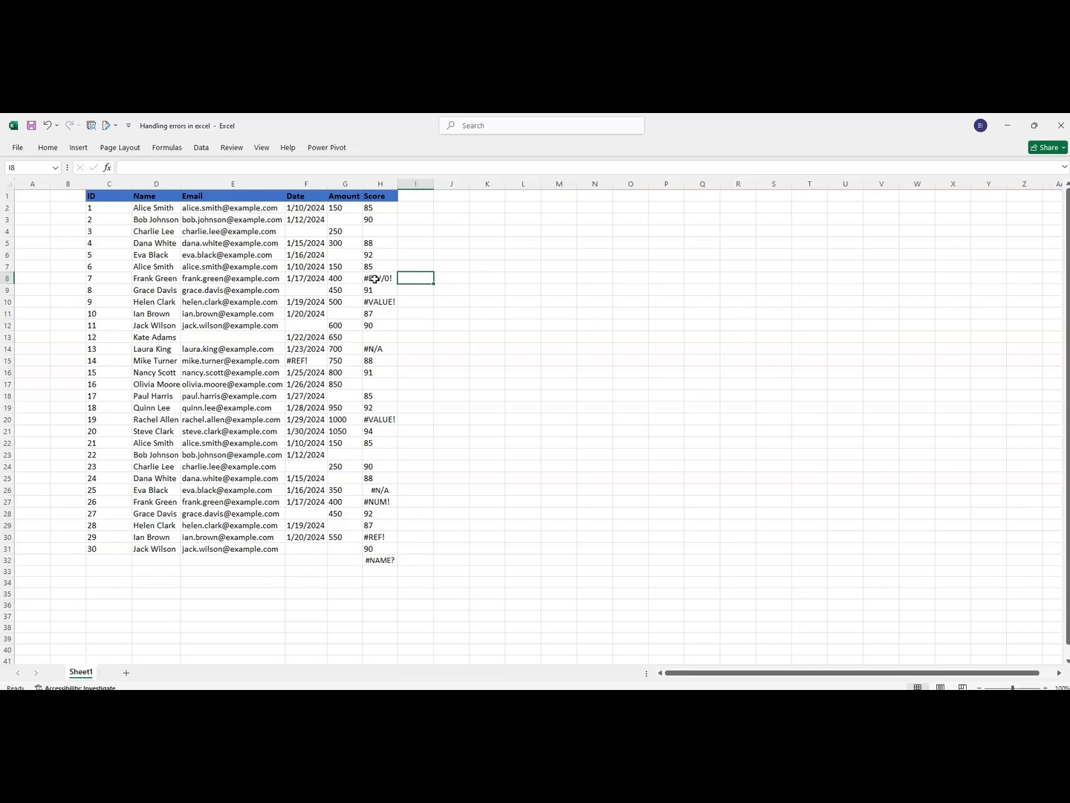
click(405, 349)
text(=)
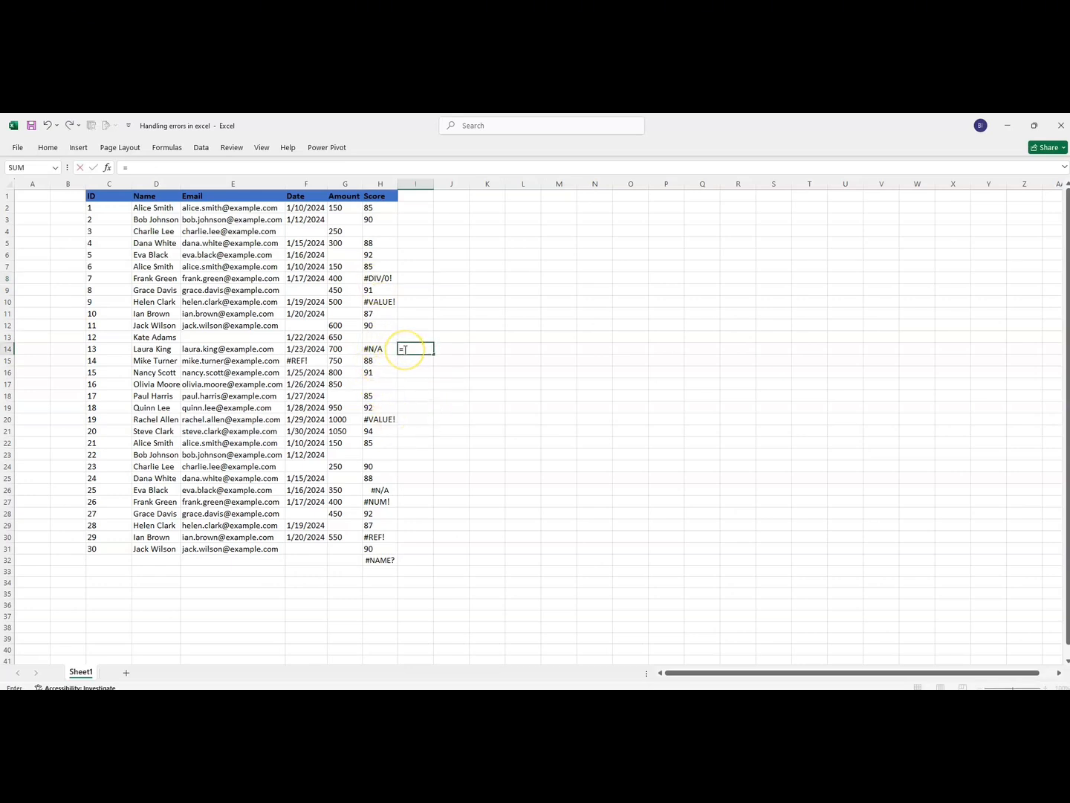
text(if)
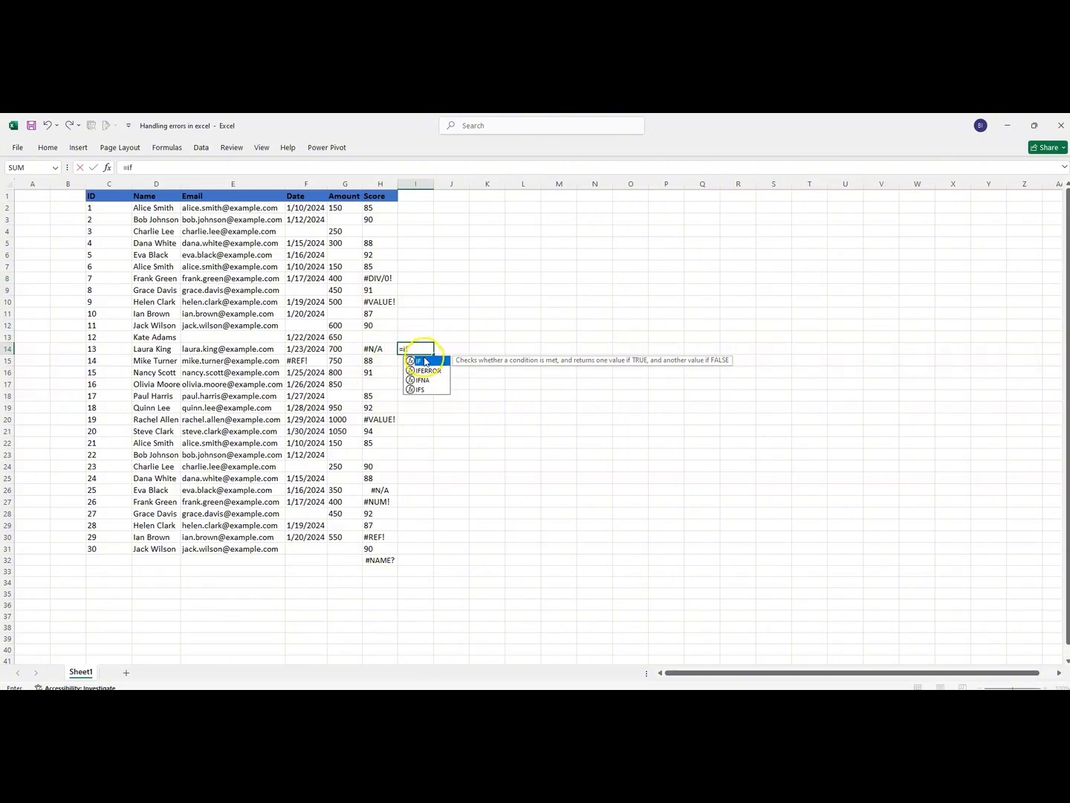
double_click(420, 361)
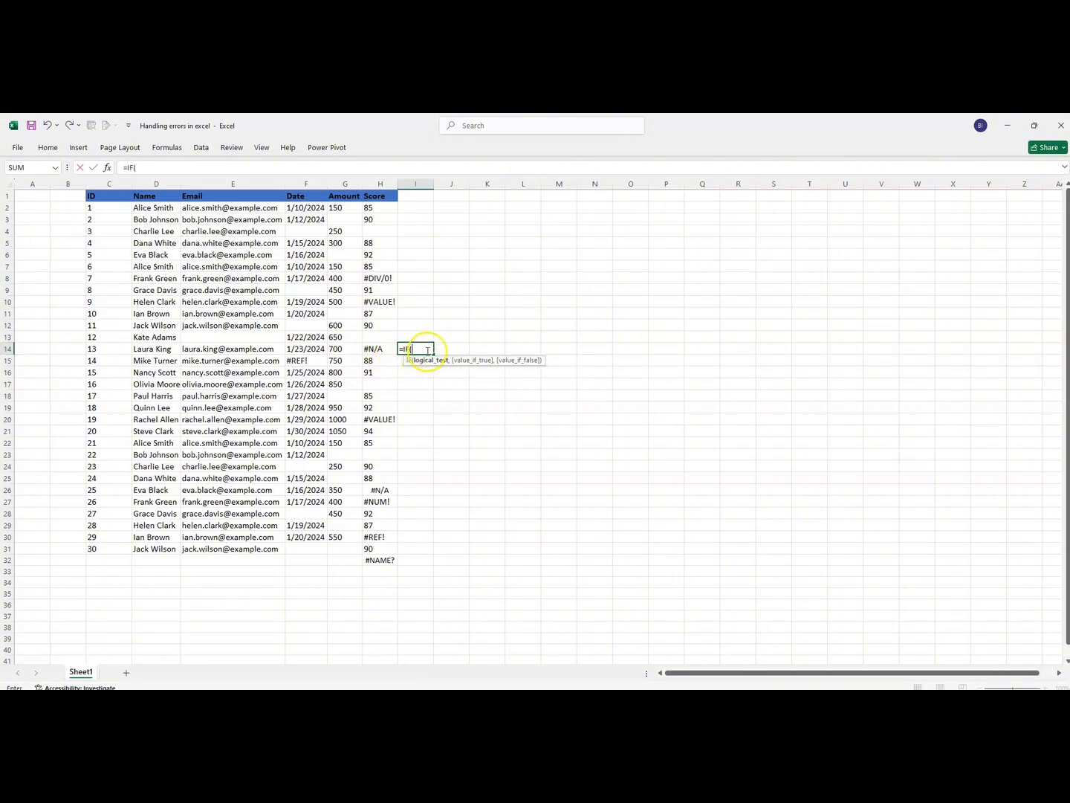
drag(417, 348, 399, 344)
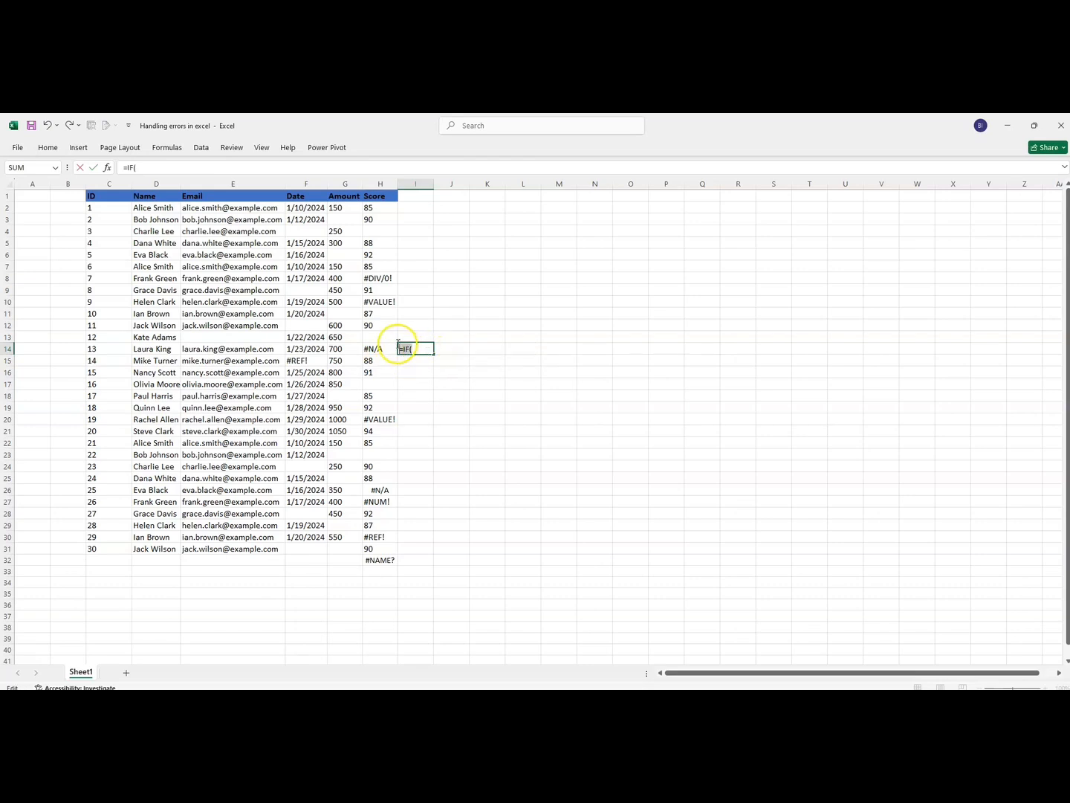
key(BackSpace)
- Copy the VLOOKUP expression from the formula in H14, leaving out the equals sign
click(386, 347)
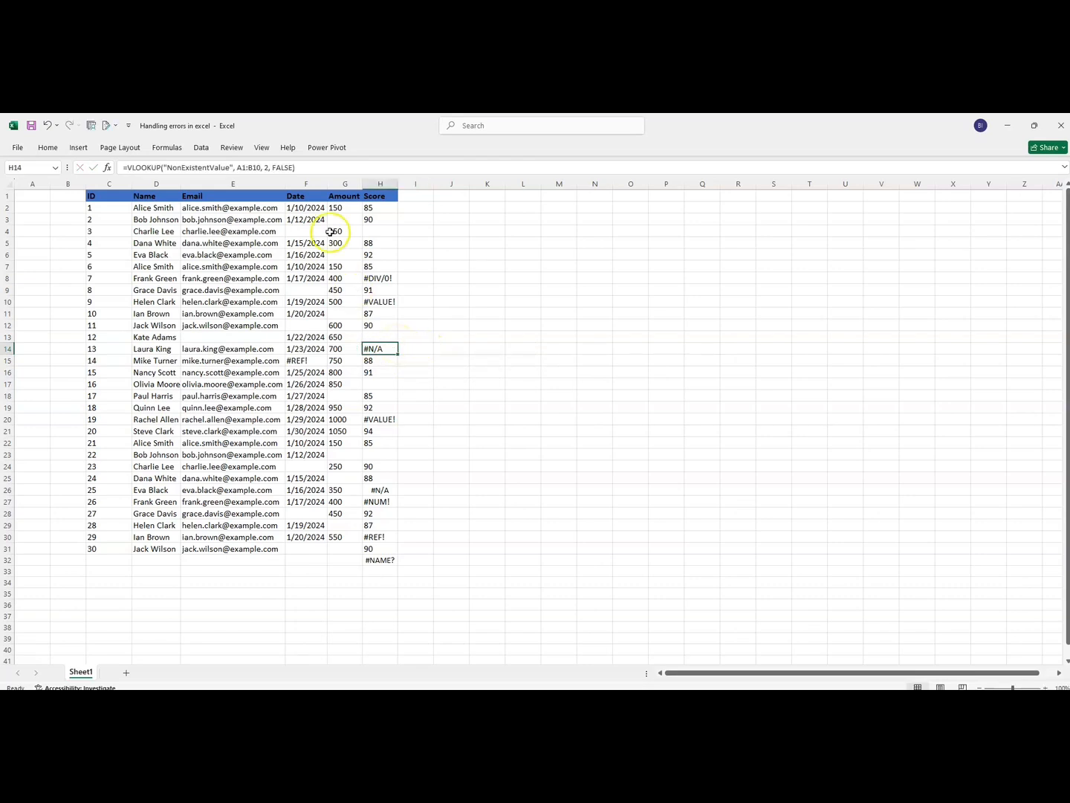
drag(295, 168, 126, 170)
key(ctrl+c)
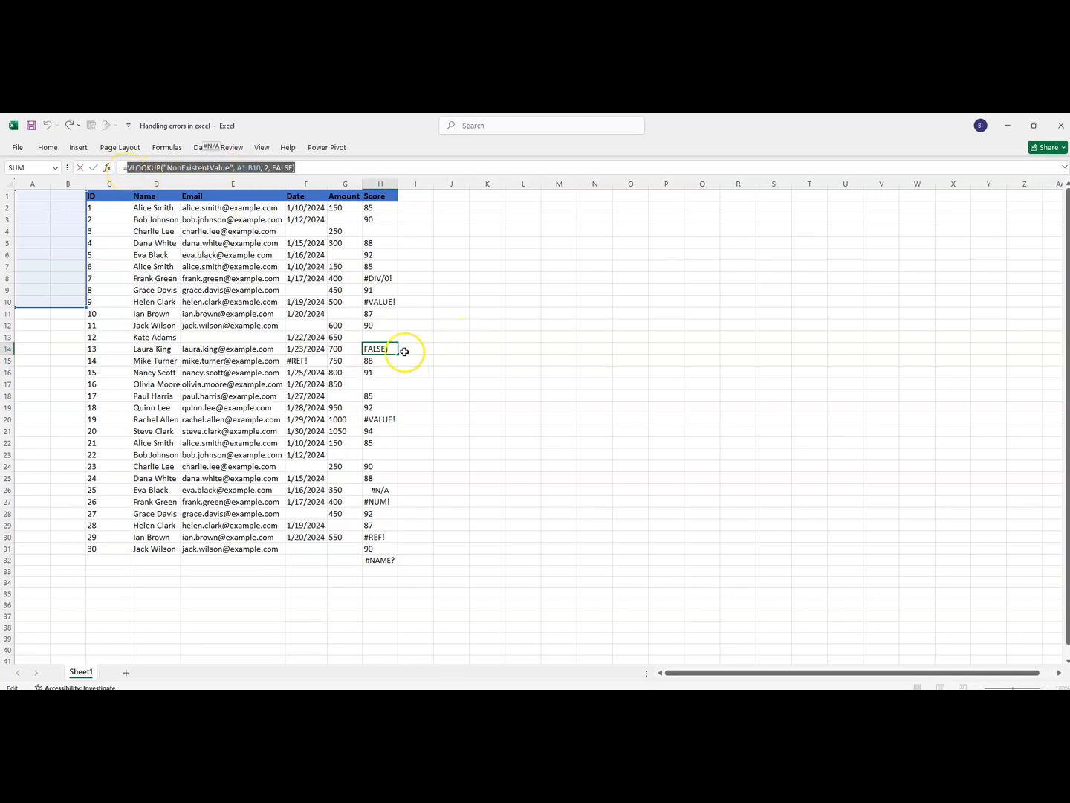
key(Return)
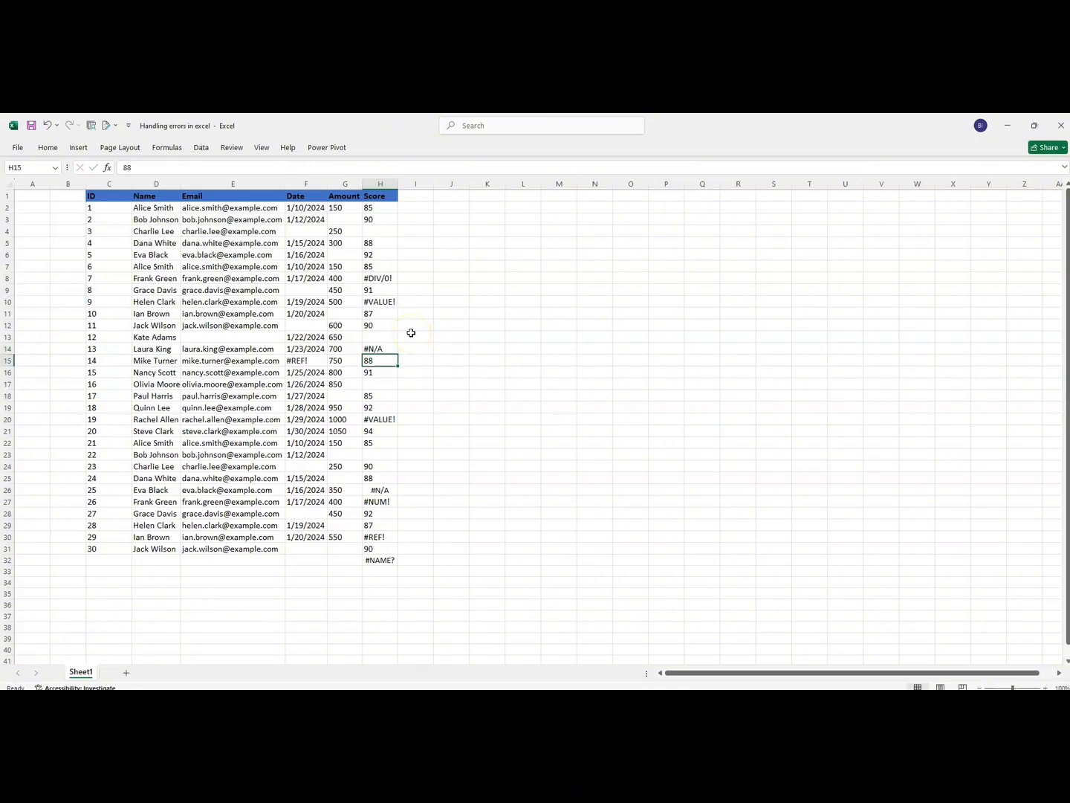
- Begin an IFERROR formula in I14 with the copied VLOOKUP expression as its value argument
click(414, 352)
text(=i)
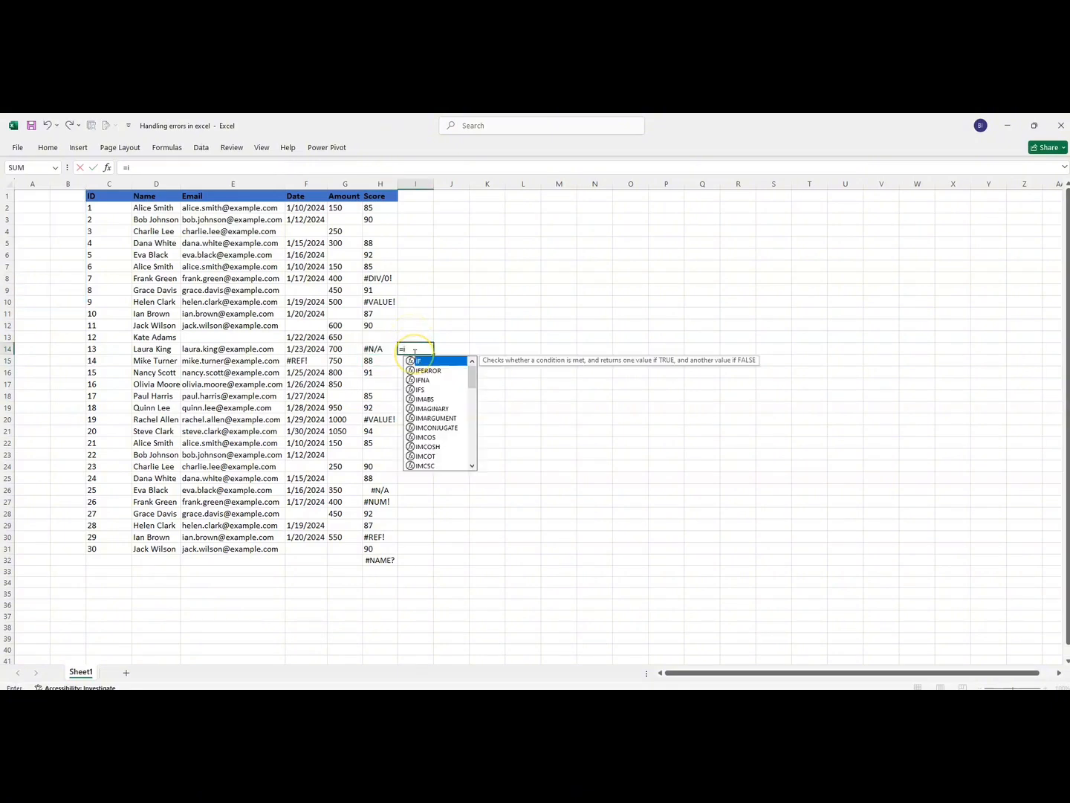
text(f)
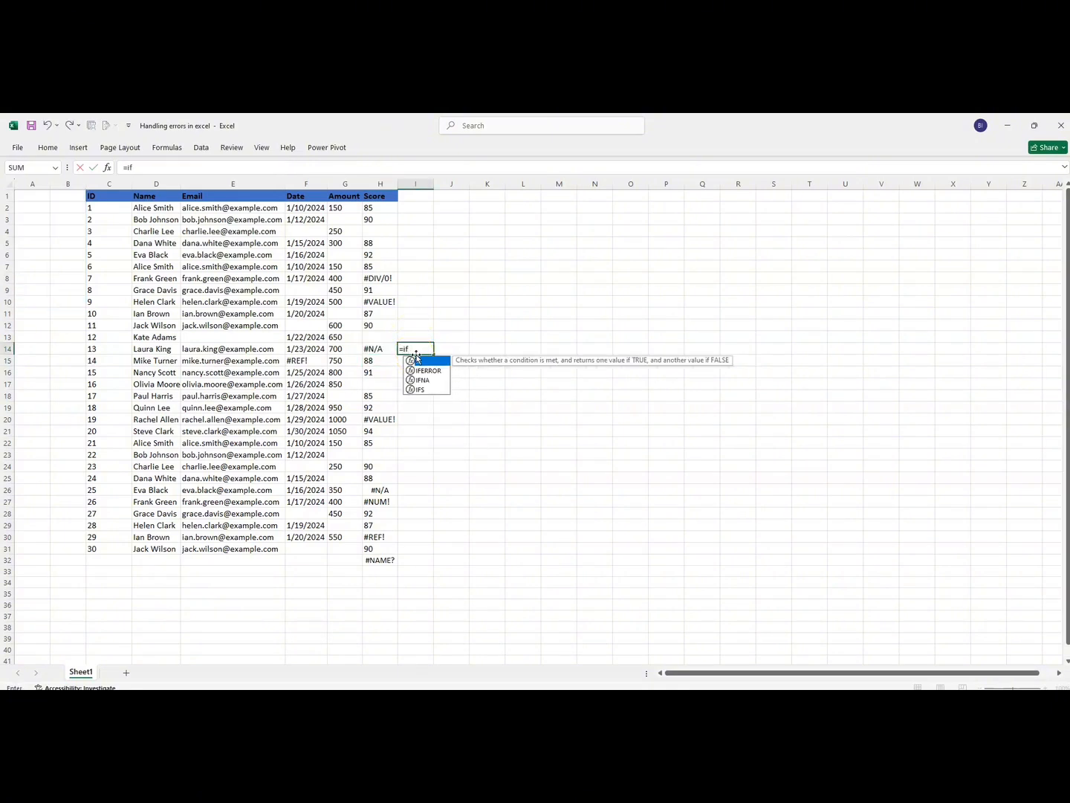
double_click(429, 371)
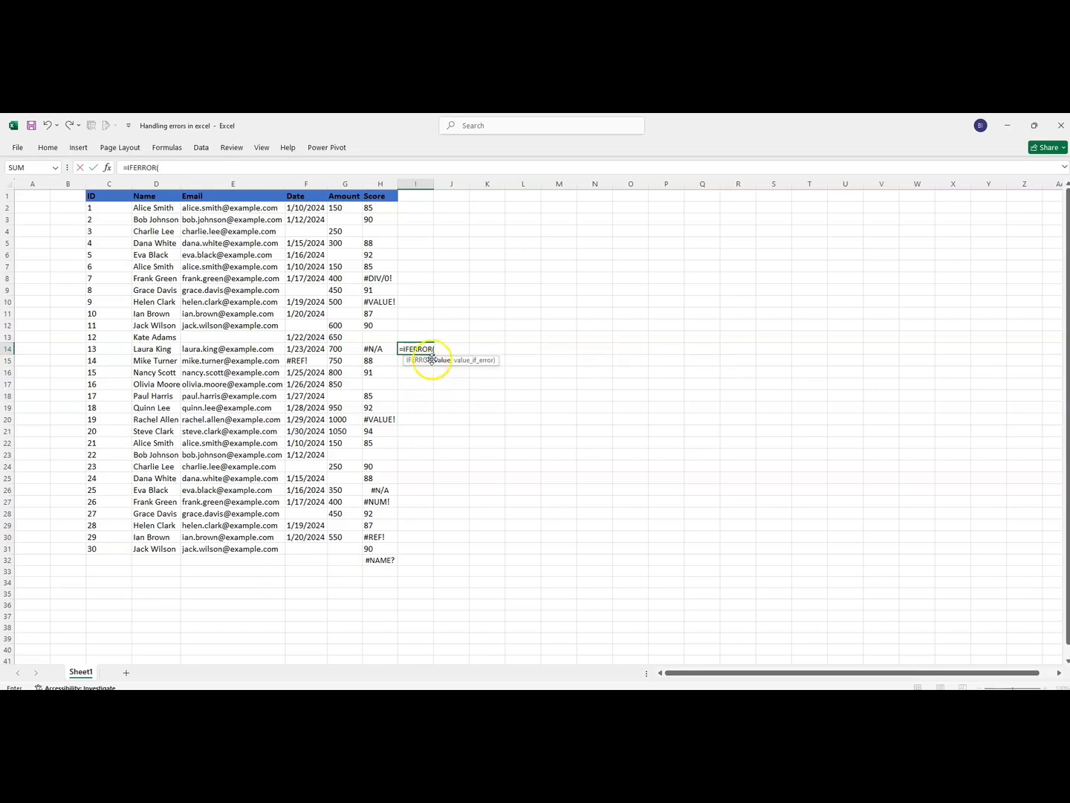
key(ctrl+v)
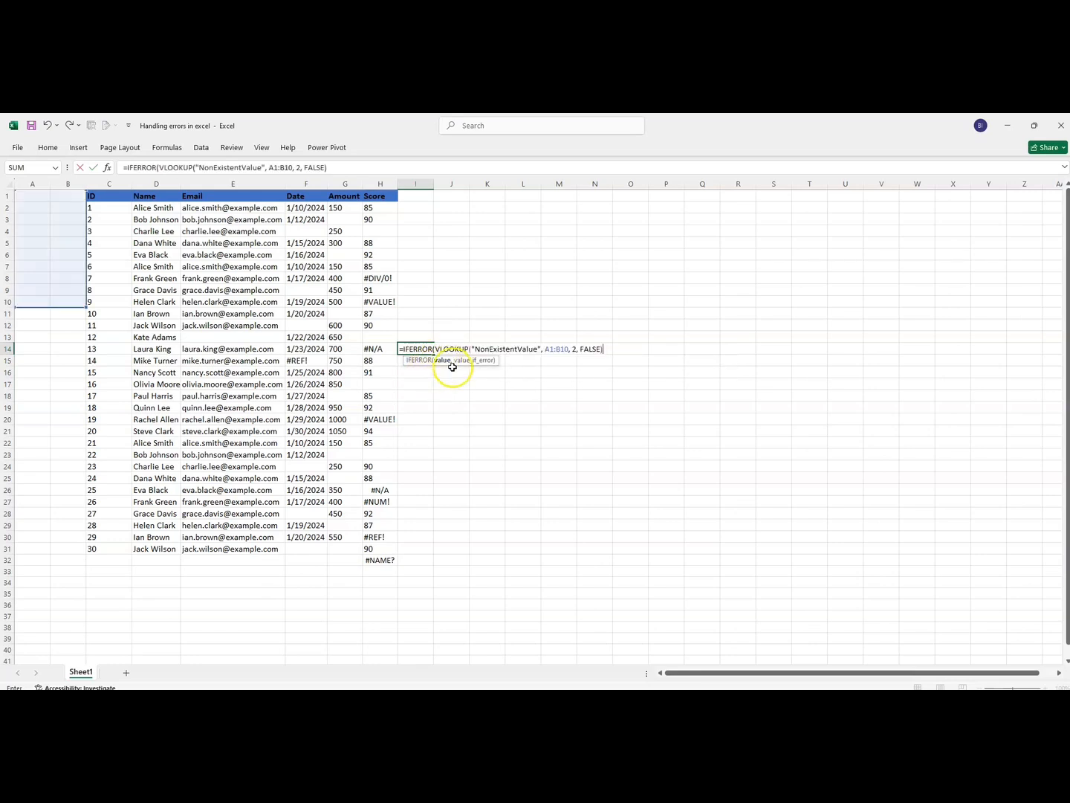
- Complete the IFERROR formula in I14 with "Not Available" as the error value, and fit column I's width to its contents
text(,"Not Avaik)
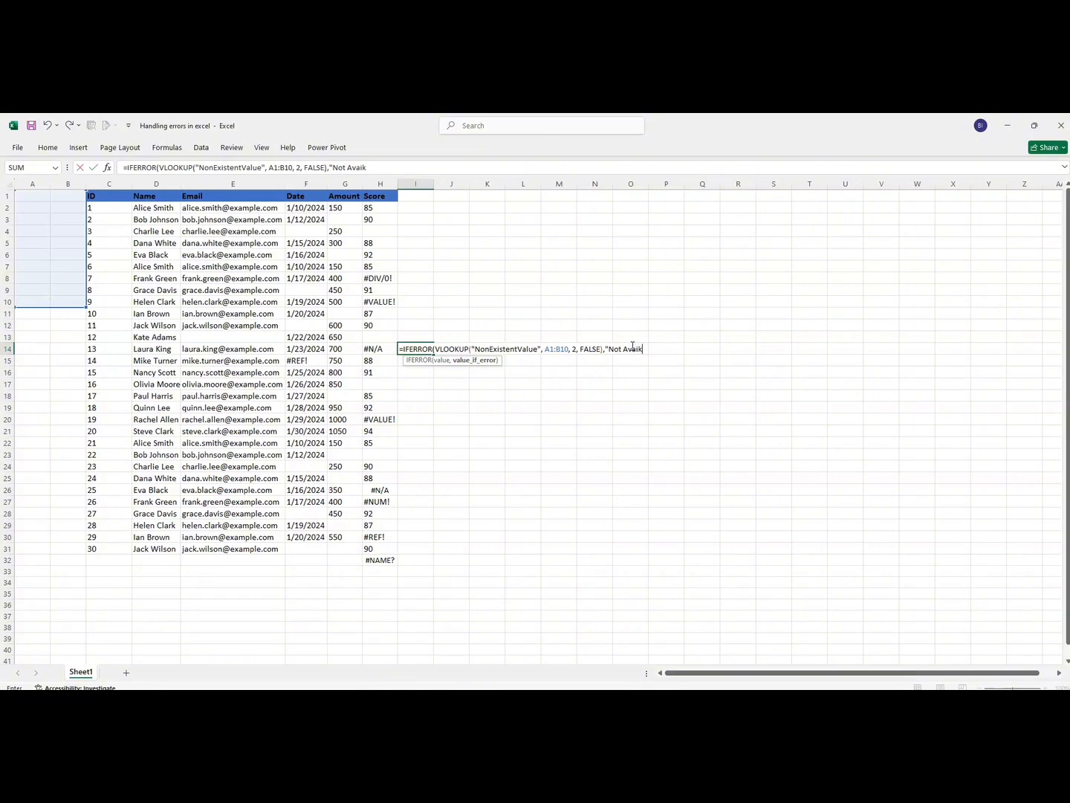
key(BackSpace)
key(BackSpace)
key(BackSpace)
key(BackSpace)
text(lables)
key(Return)
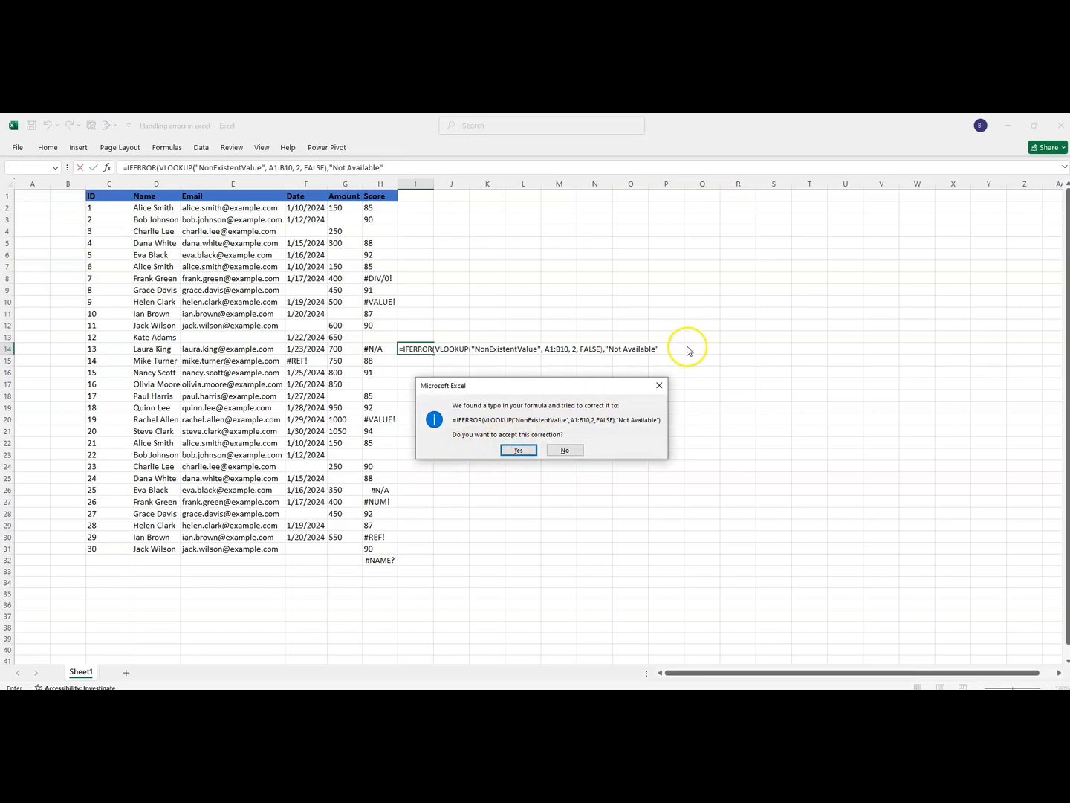
click(517, 450)
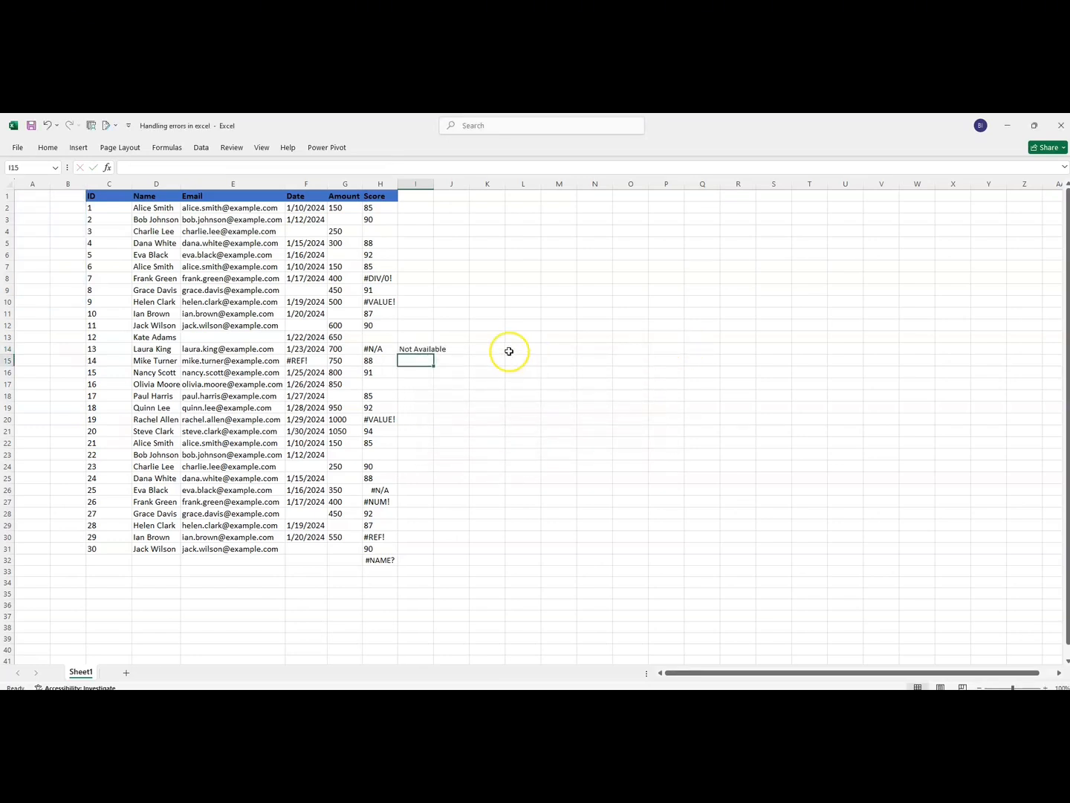
double_click(434, 184)
click(420, 347)
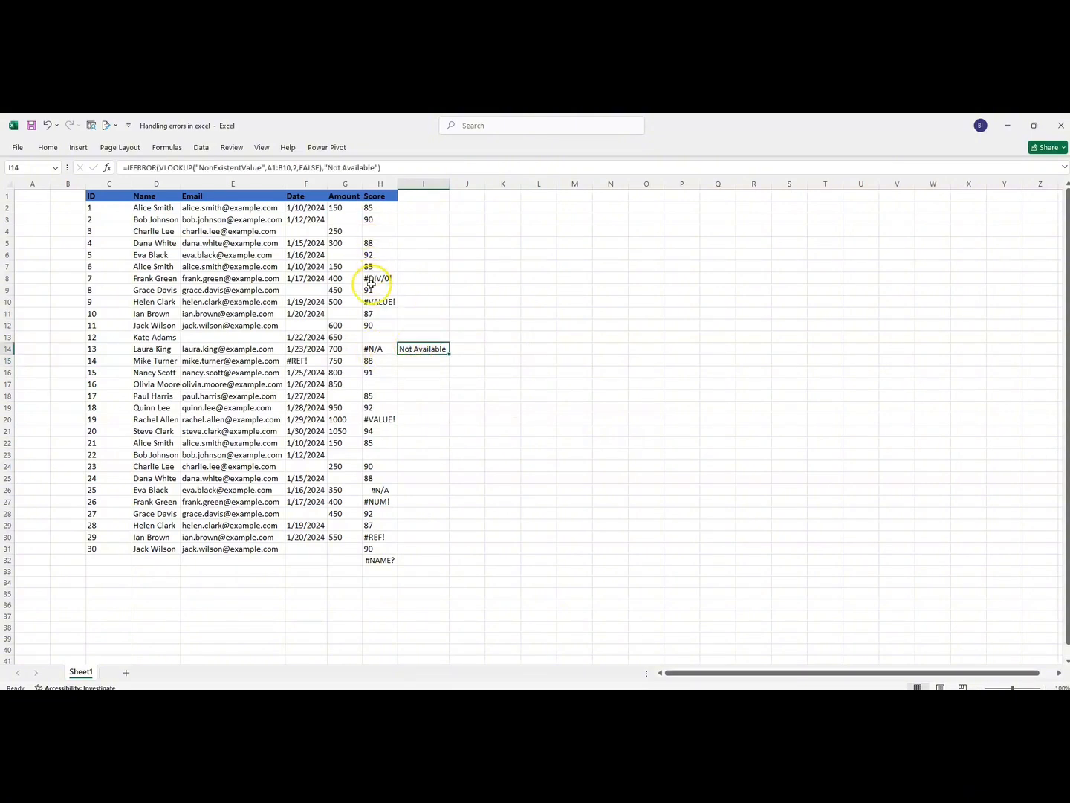
- Begin an IFNA formula in J14 with the same copied VLOOKUP expression as its value argument
click(460, 354)
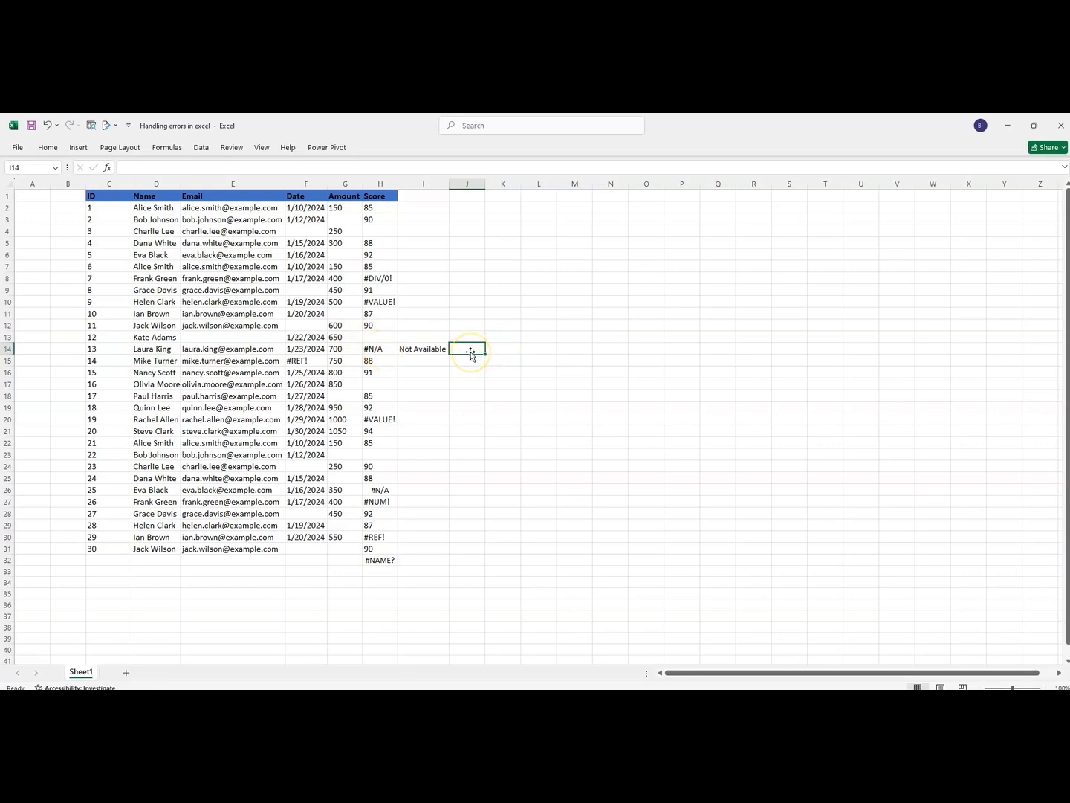
text(=ifna)
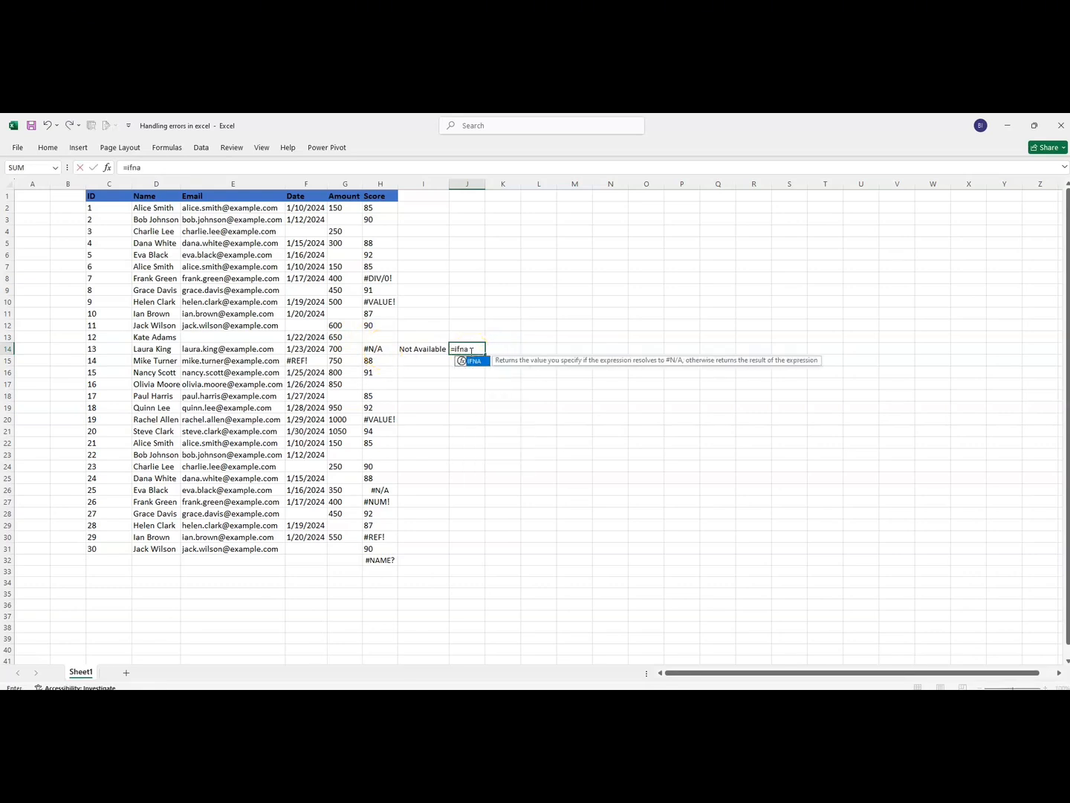
double_click(475, 362)
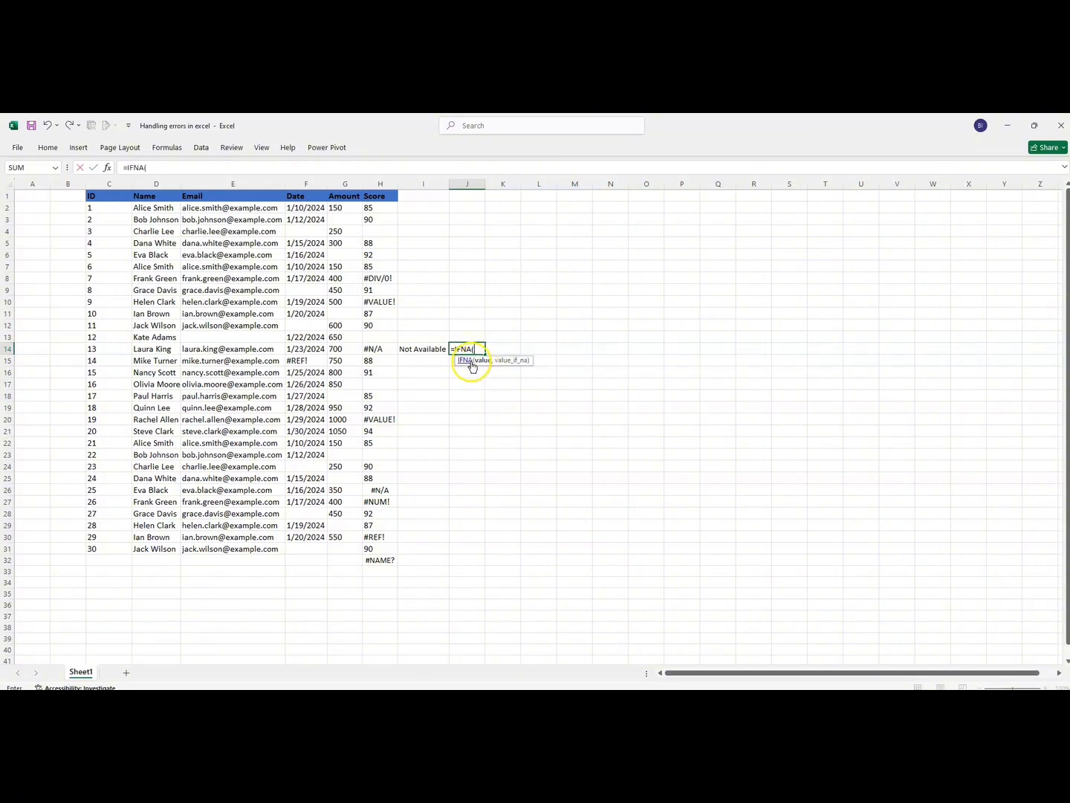
key(ctrl+v)
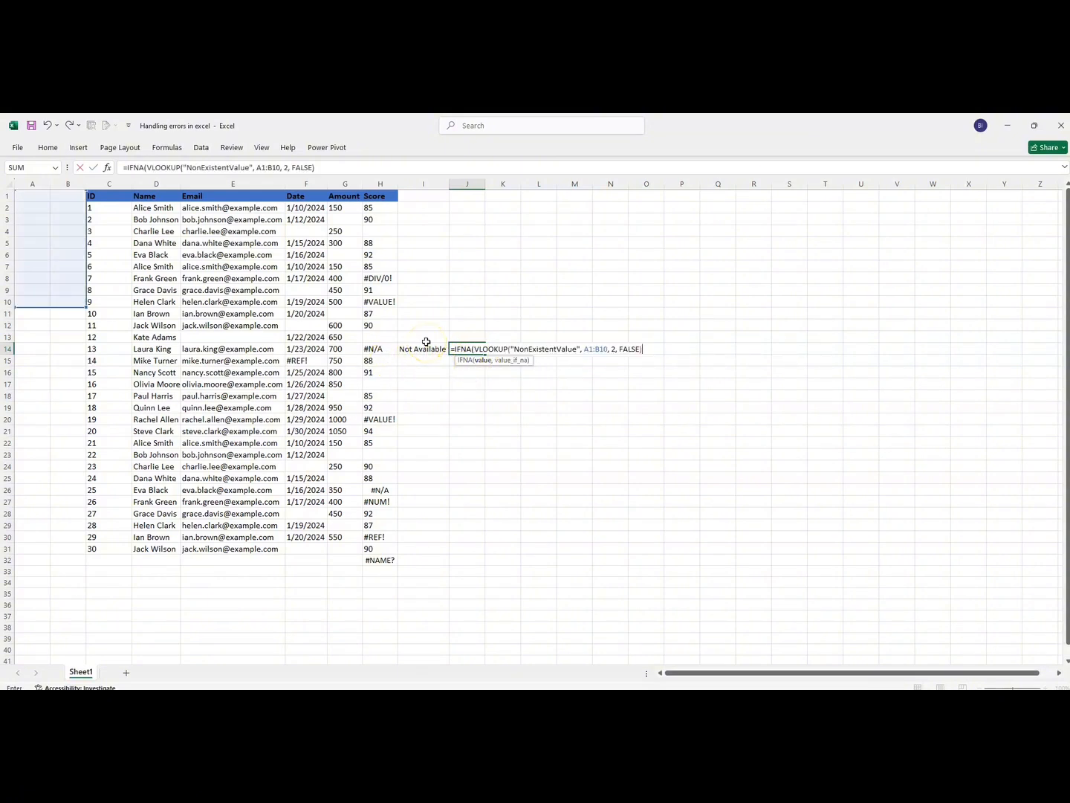
- Complete the IFNA formula in J14 with "Not Available" as the #N/A value, and fit column J's width to its contents
text(,)
text(")
text(Not )
text(Availabl)
text(e")
key(Return)
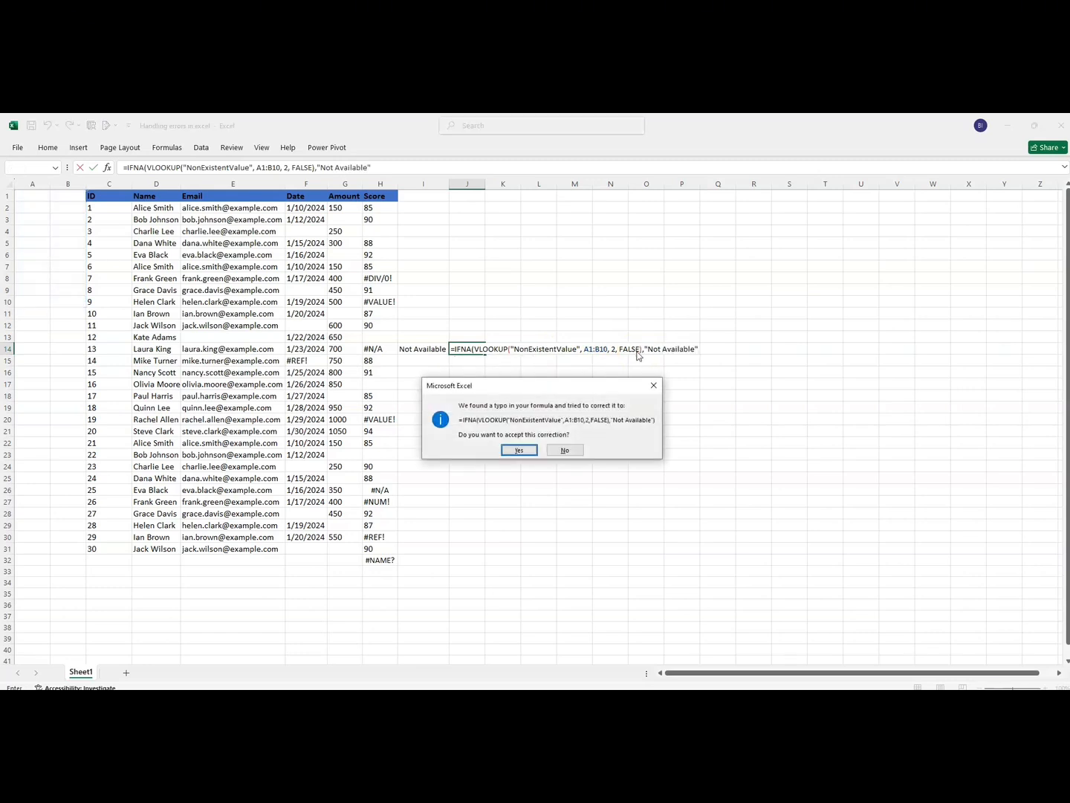
click(519, 450)
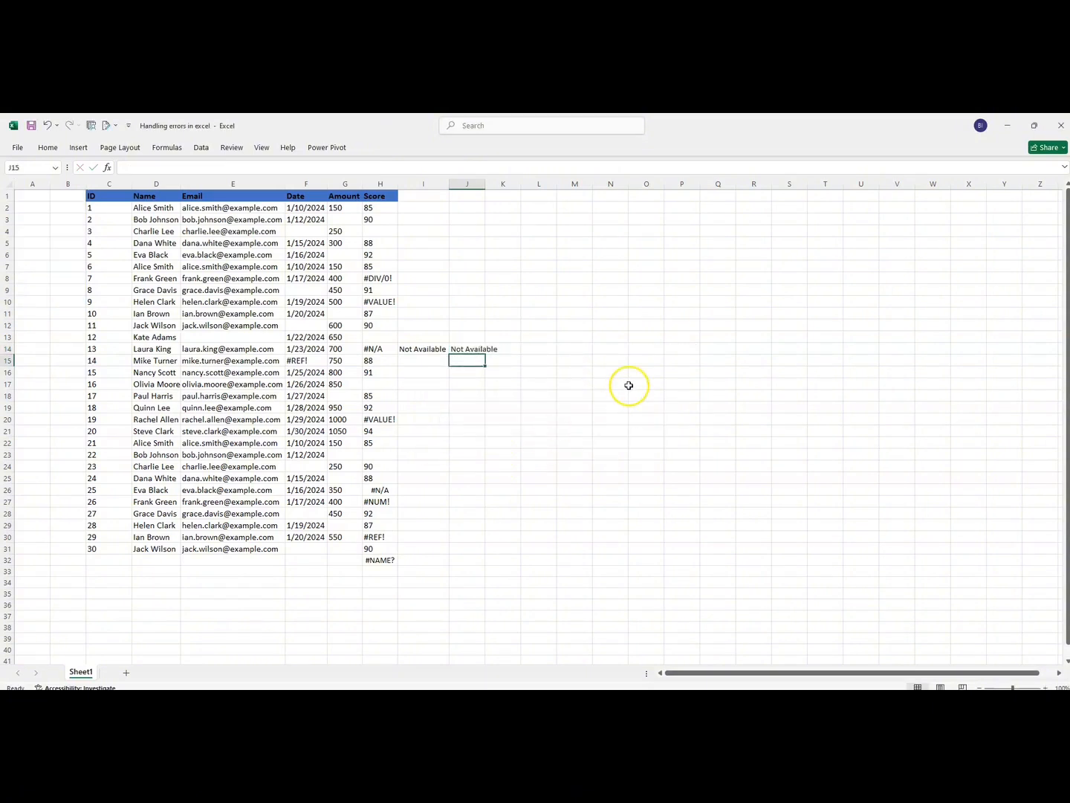
double_click(485, 183)
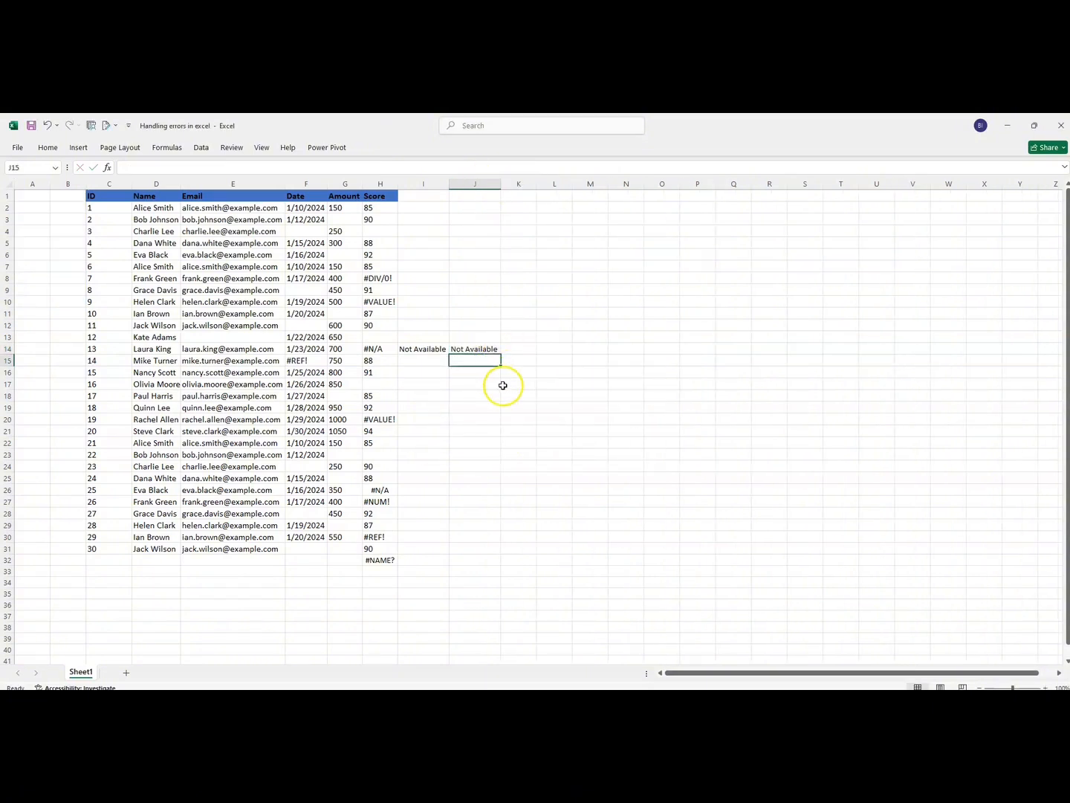
click(481, 392)
click(406, 277)
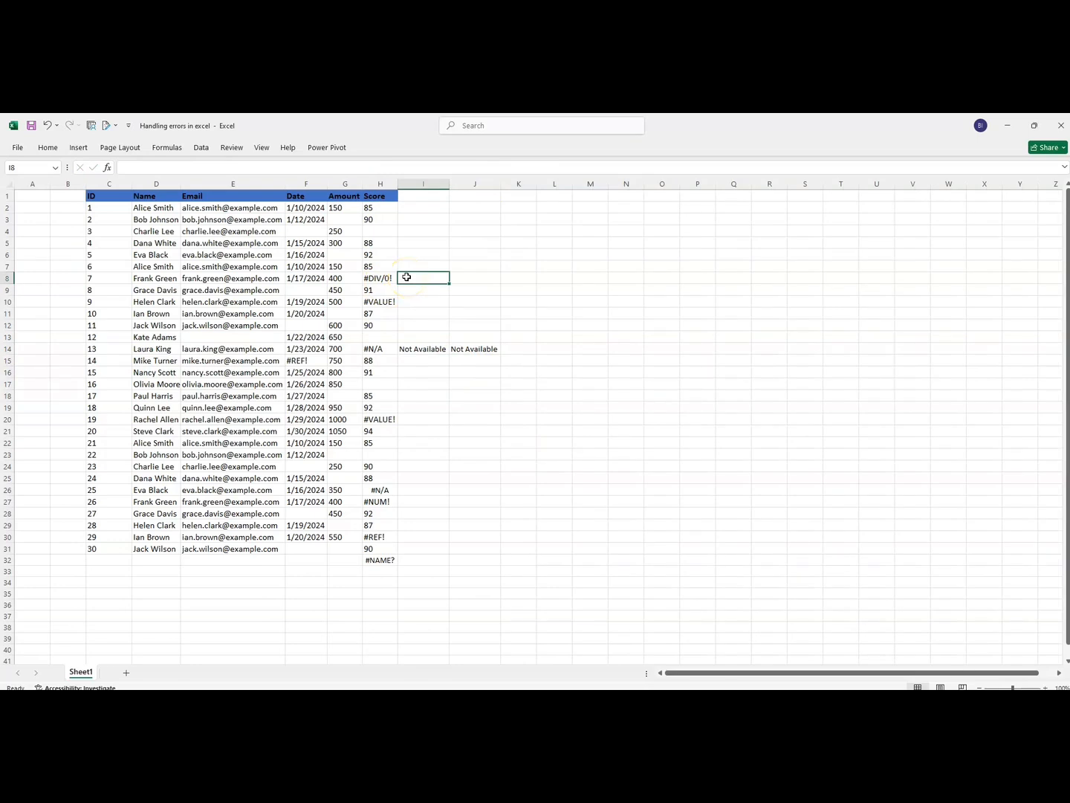
text(=if)
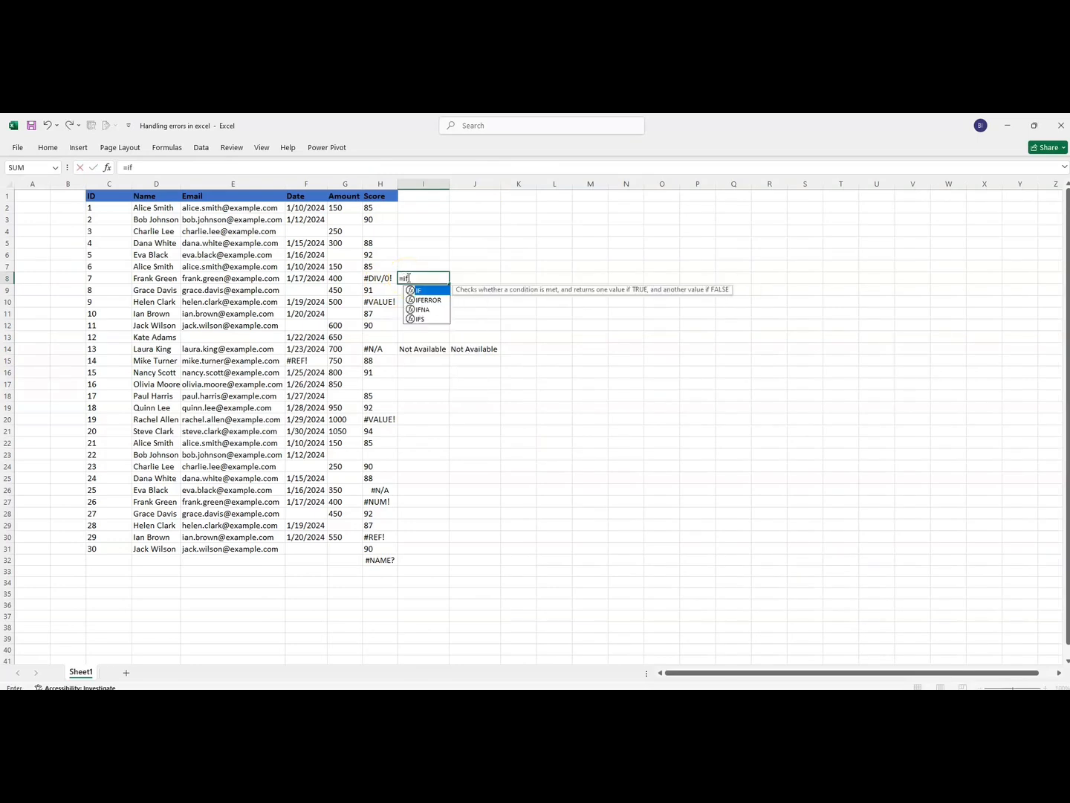
key(BackSpace)
key(BackSpace)
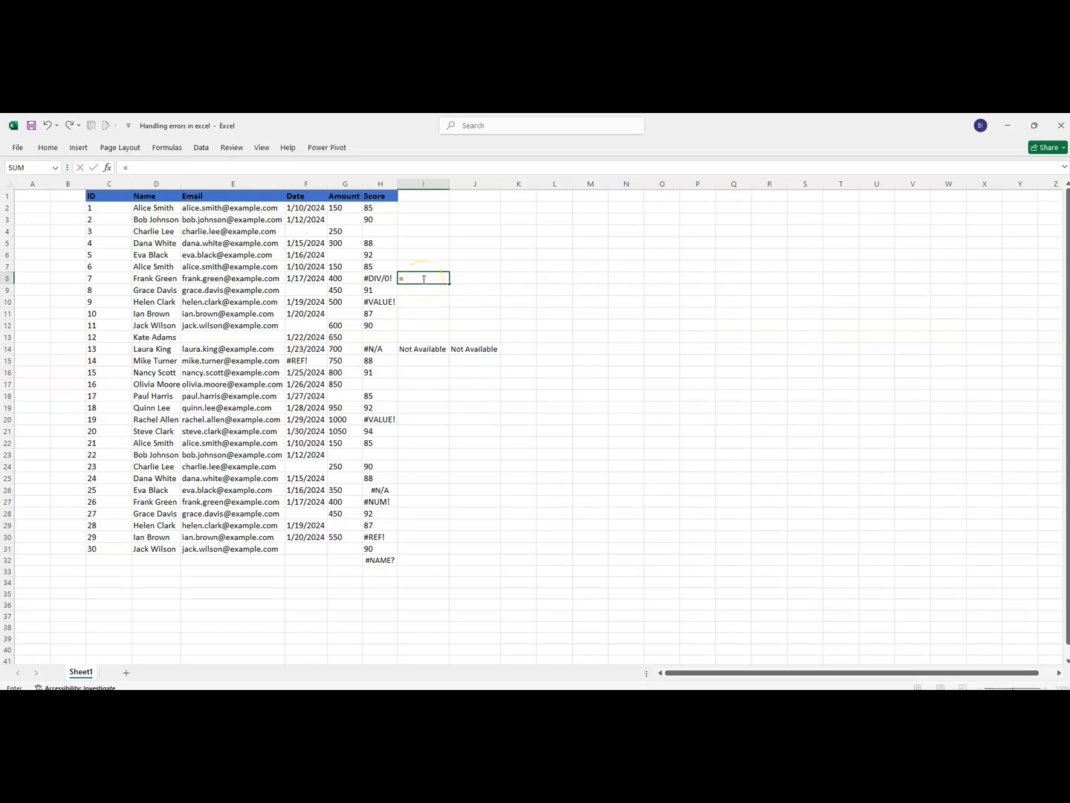
key(Escape)
- Copy the expression G8/0 from the formula in H8, leaving the original formula as it is
click(383, 279)
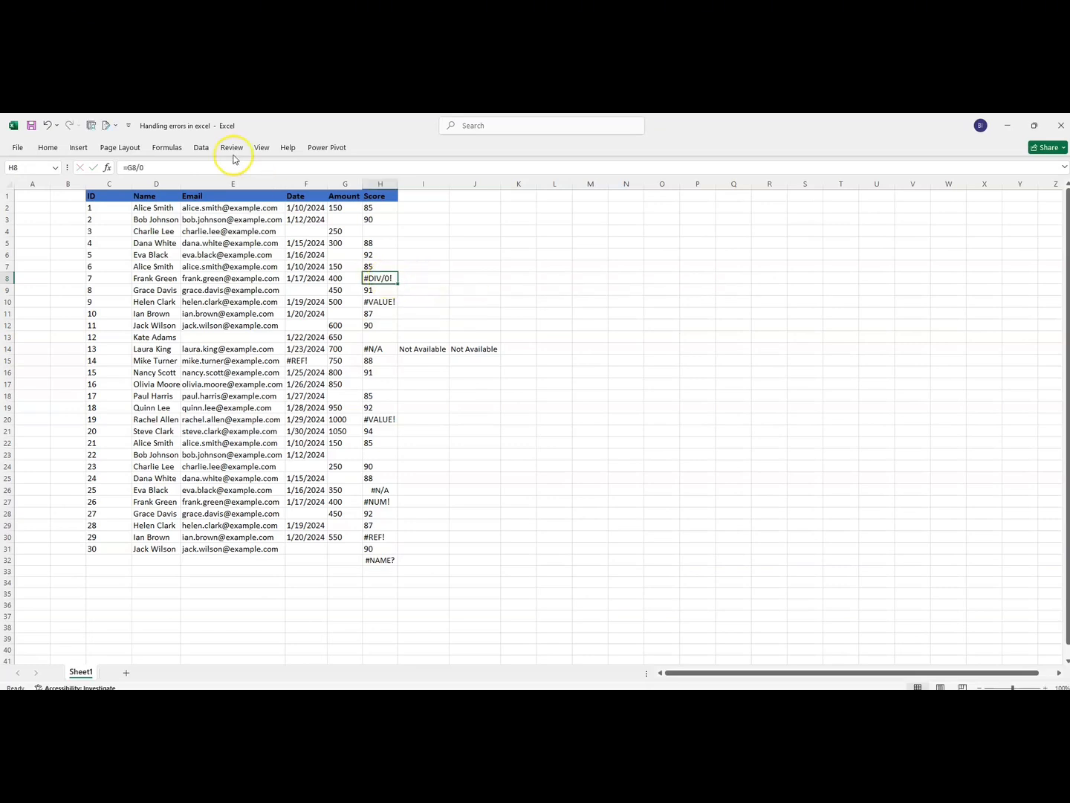
mouse_move(145, 169)
mouse_down()
mouse_move(110, 168)
mouse_move(126, 169)
mouse_up()
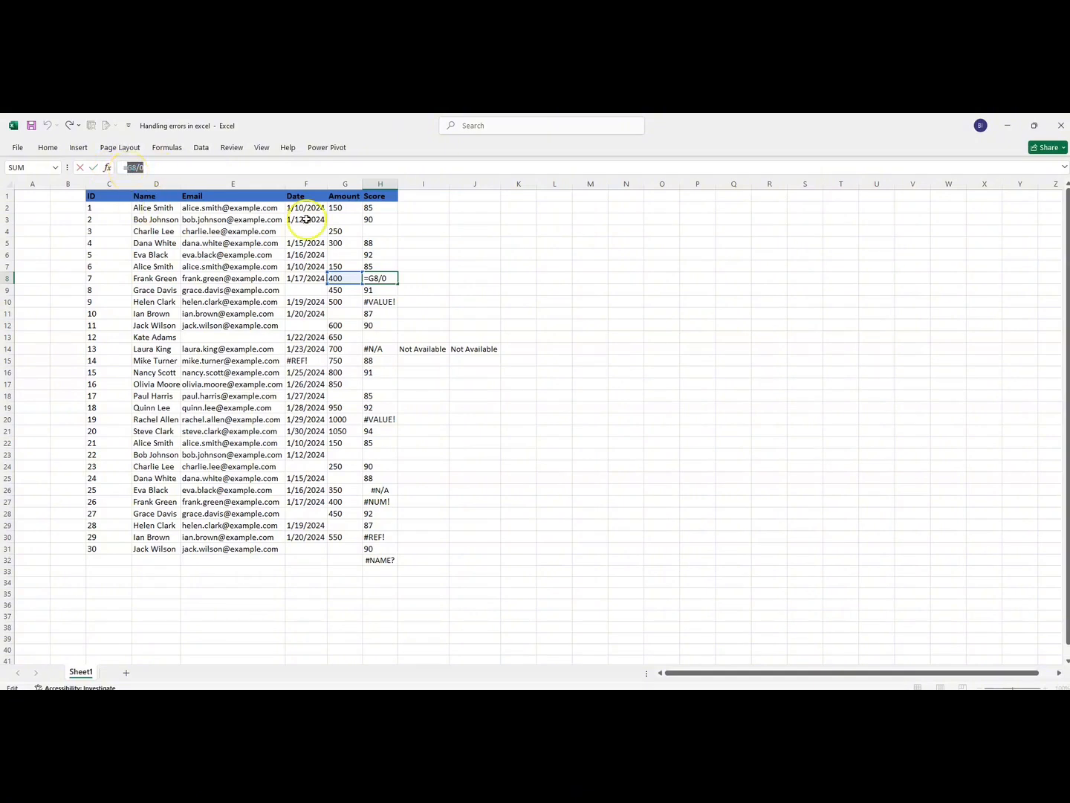
key(Return)
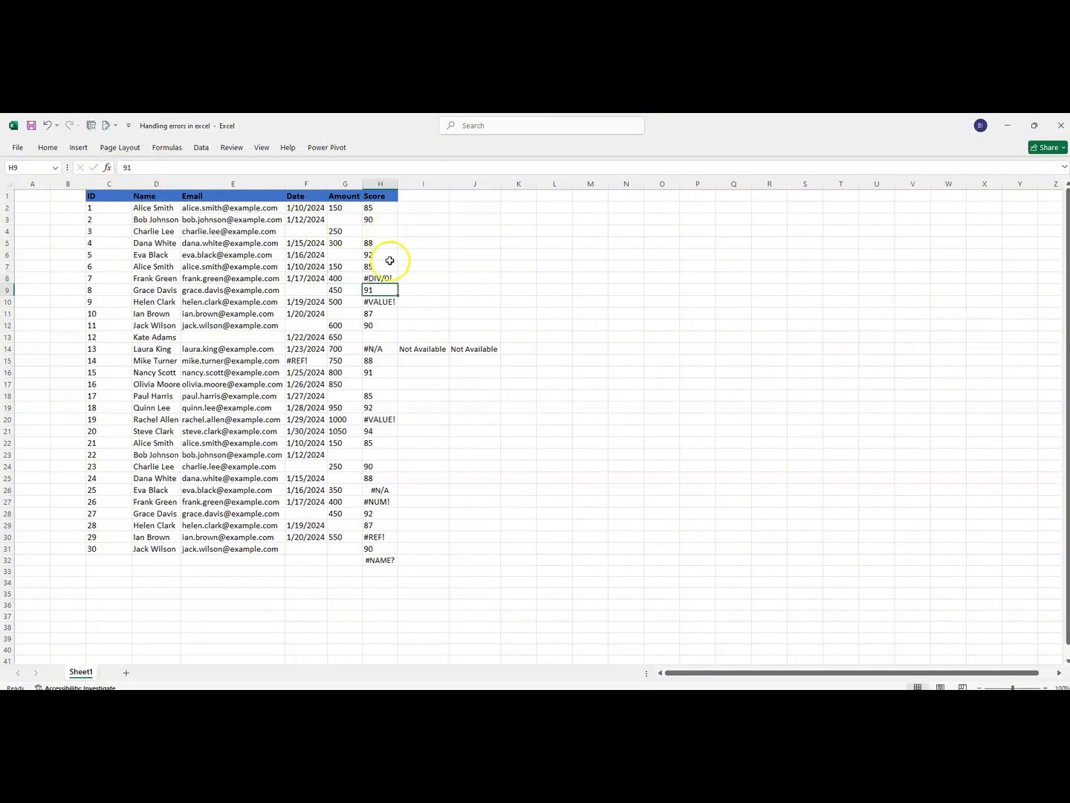
- Begin an IFERROR formula in I8 with the expression G8/0 as its value argument
click(421, 277)
text(=iferr)
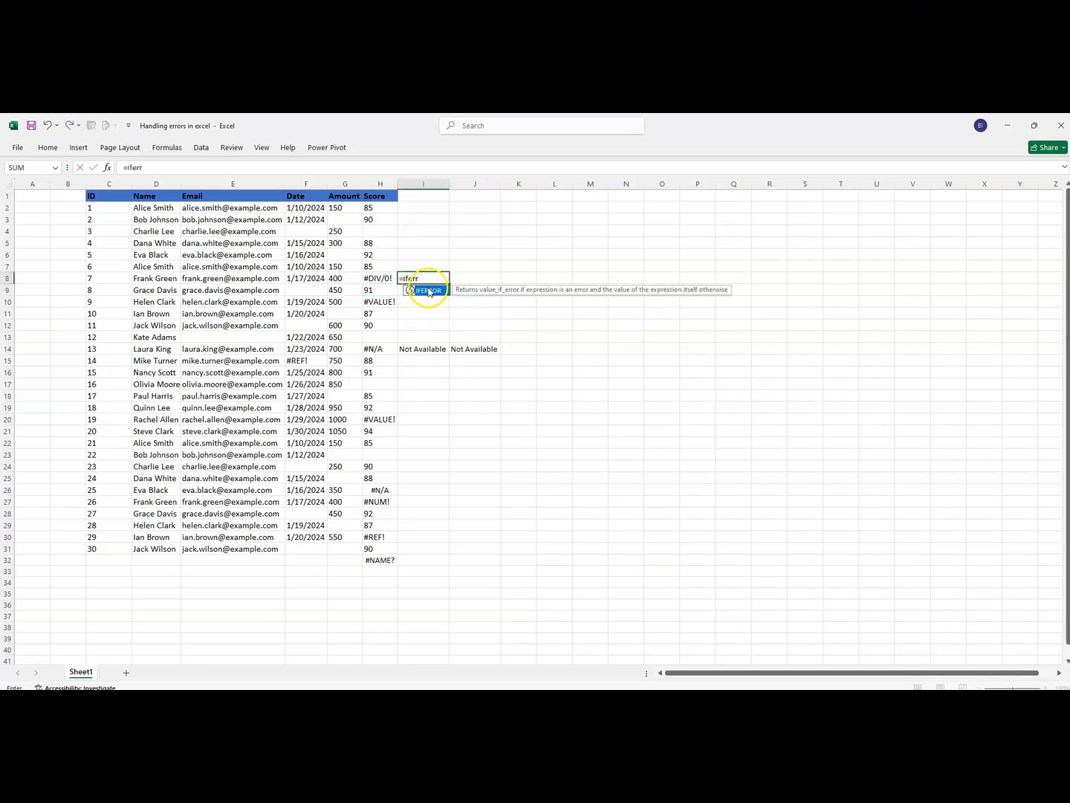
double_click(428, 290)
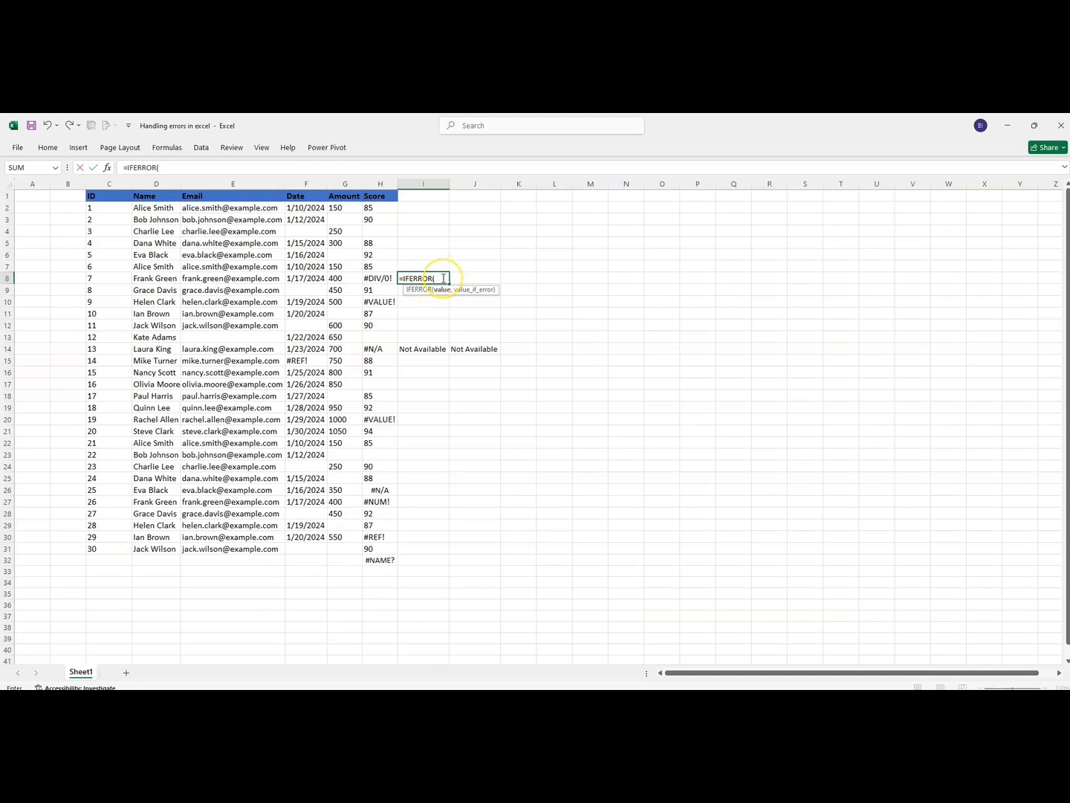
text(G8/0,)
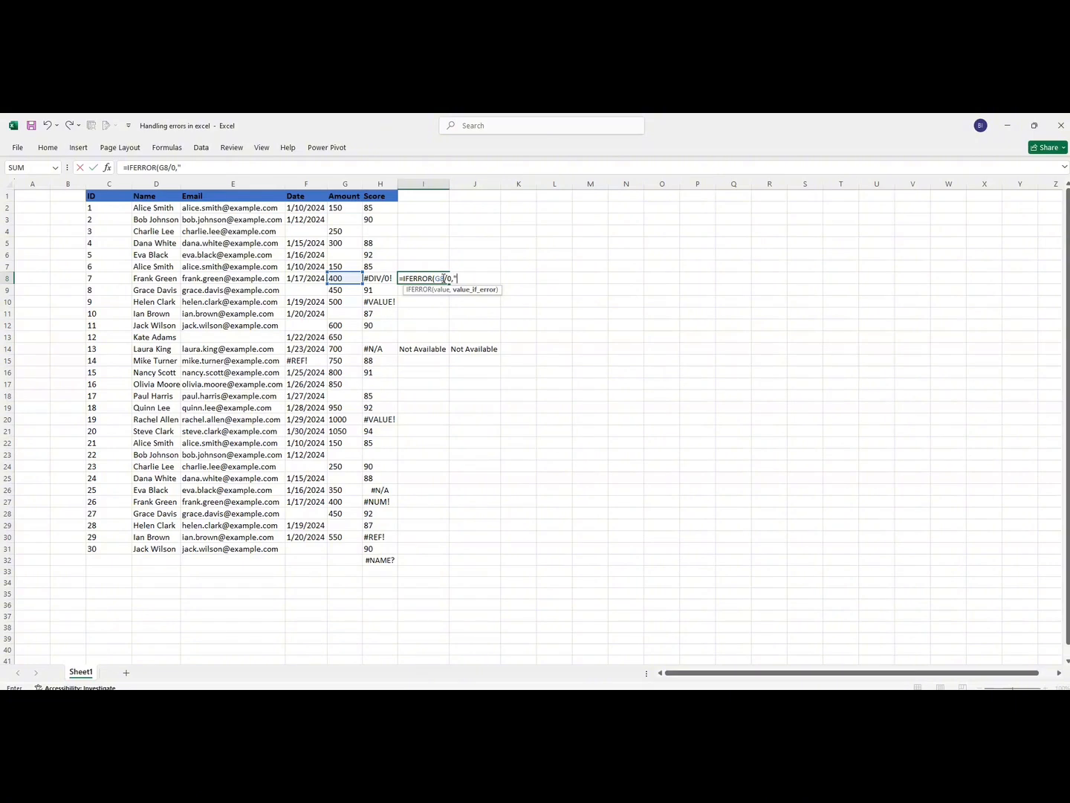
- Complete the IFERROR formula in I8 with "Not Divisible" as the error value, and fit column I's width to its contents
text("Not D)
key(BackSpace)
text(isible)
key(Return)
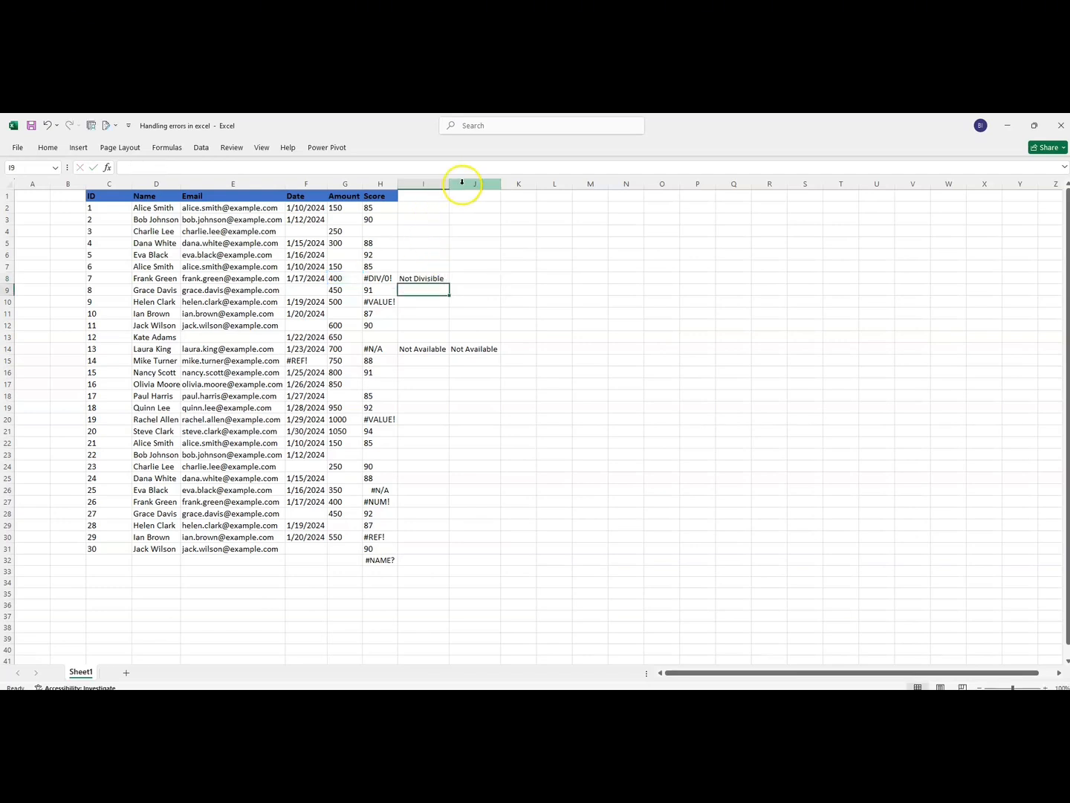
drag(450, 184, 450, 184)
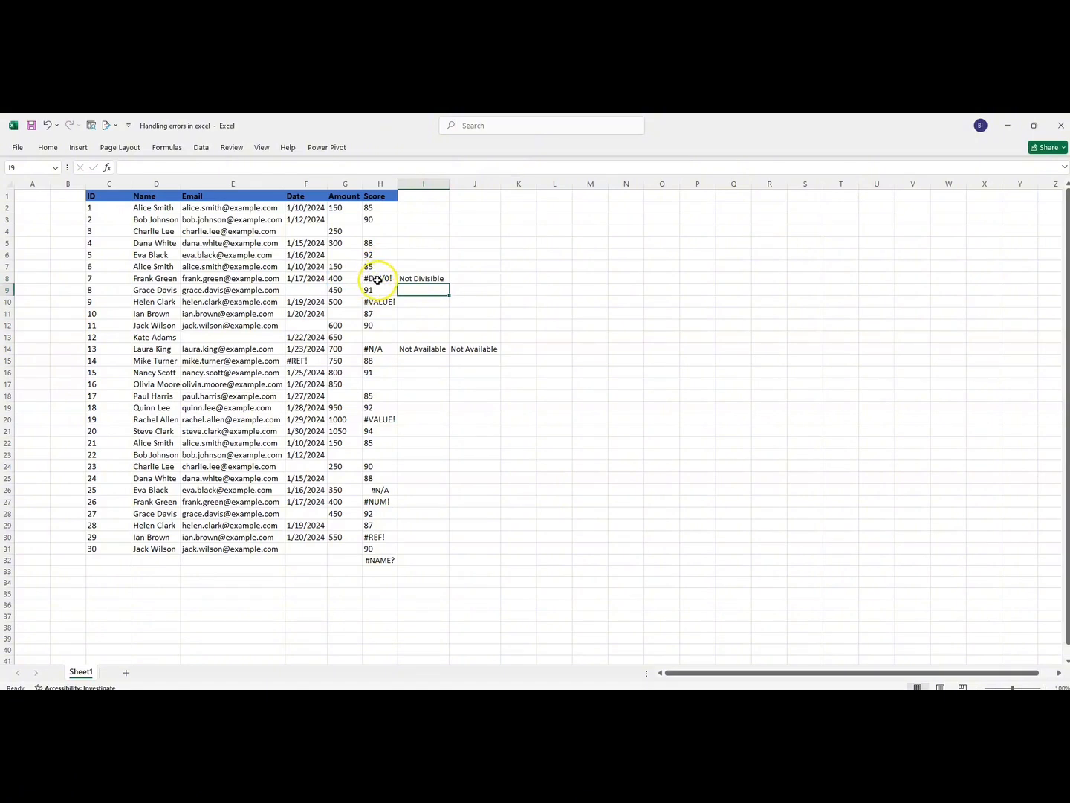
click(427, 277)
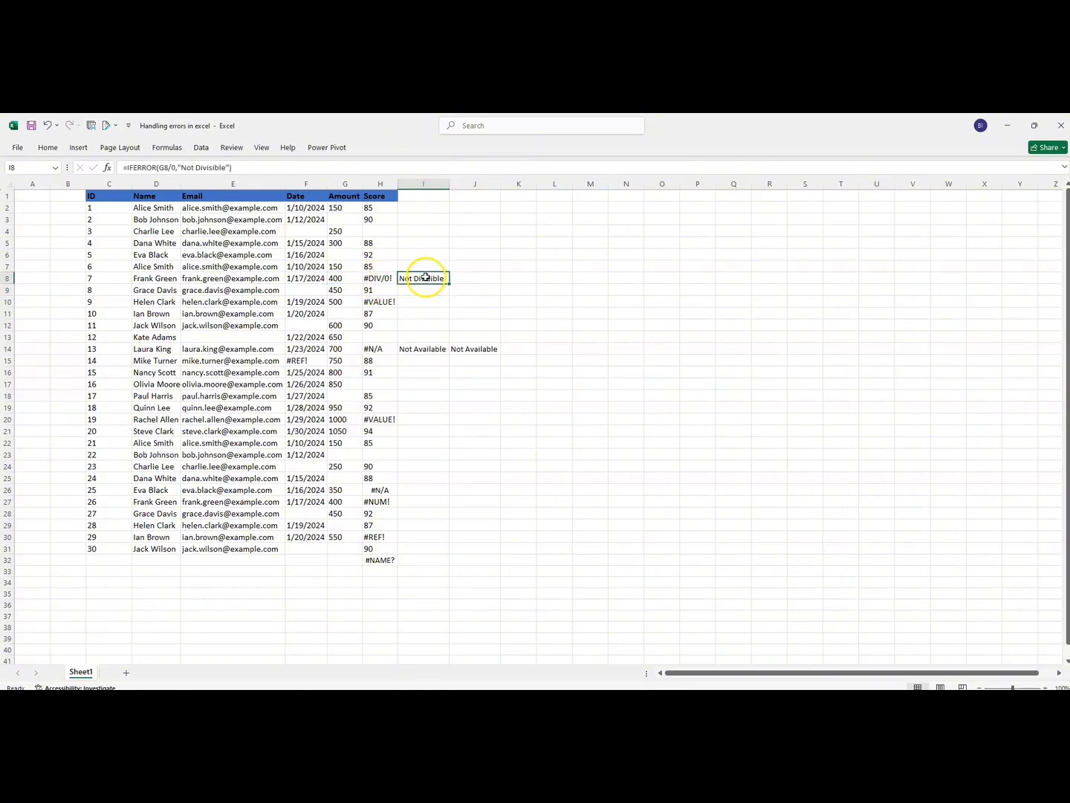
- Begin an IFNA formula in J8 with the same expression G8/0 as its value argument
click(463, 278)
text(=)
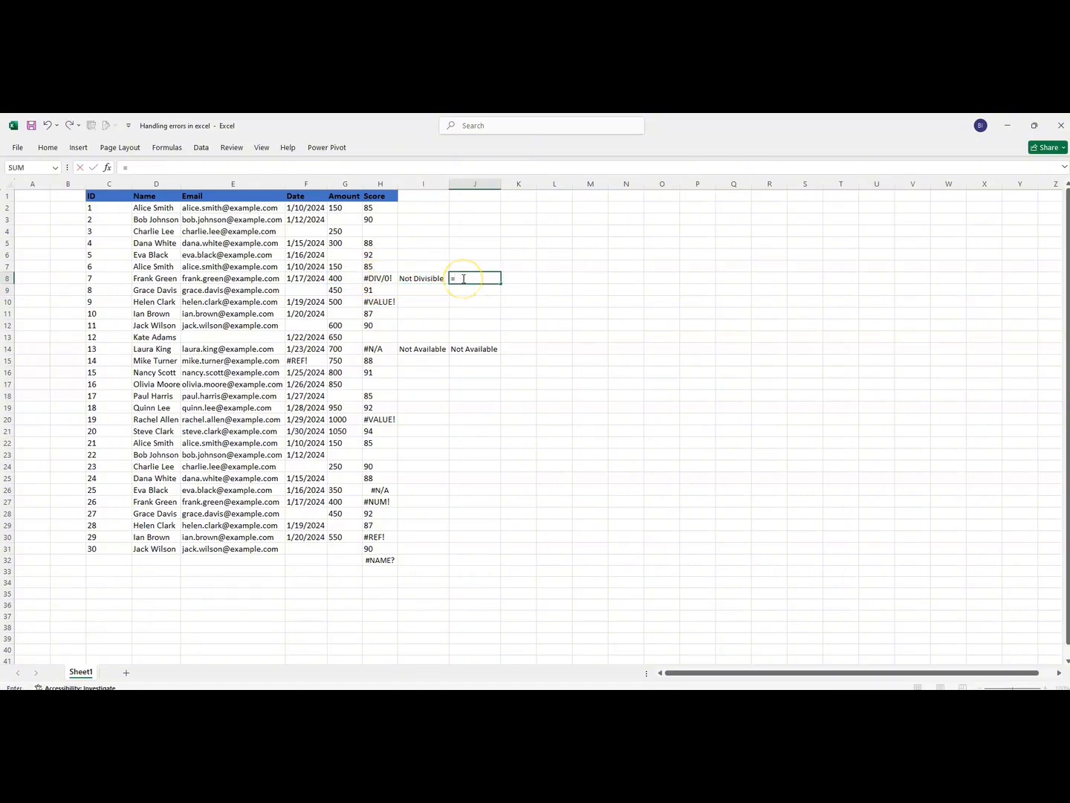
text(ifna)
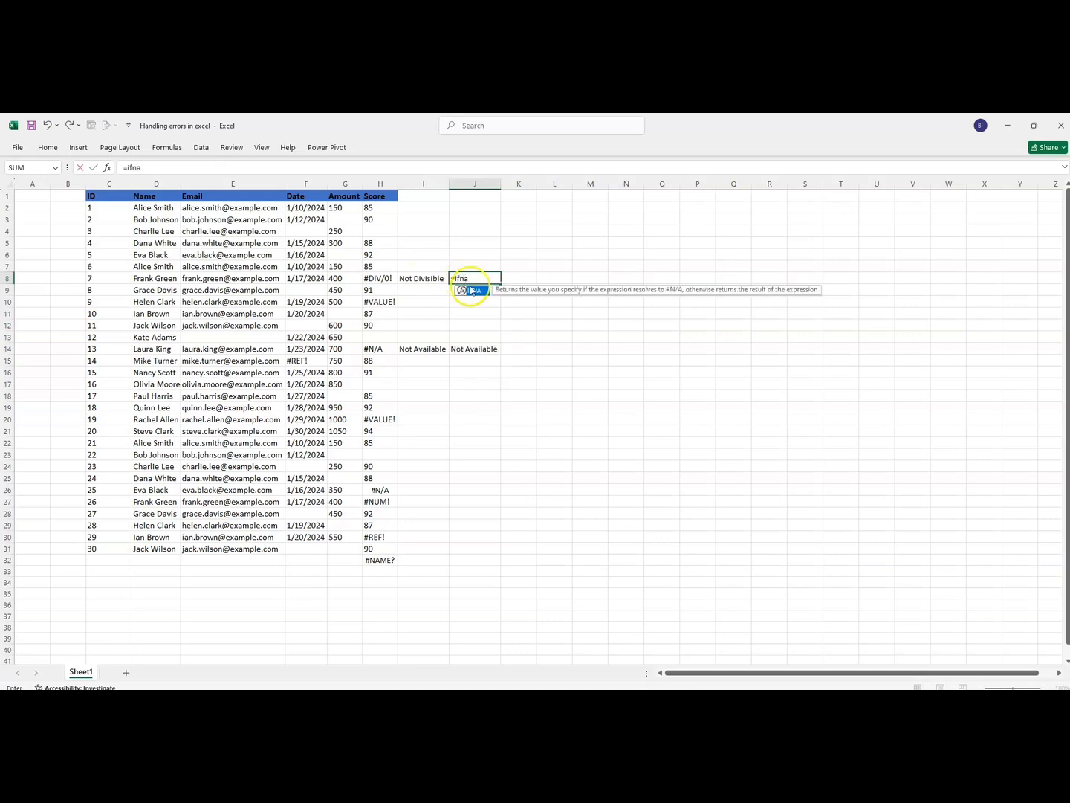
double_click(477, 289)
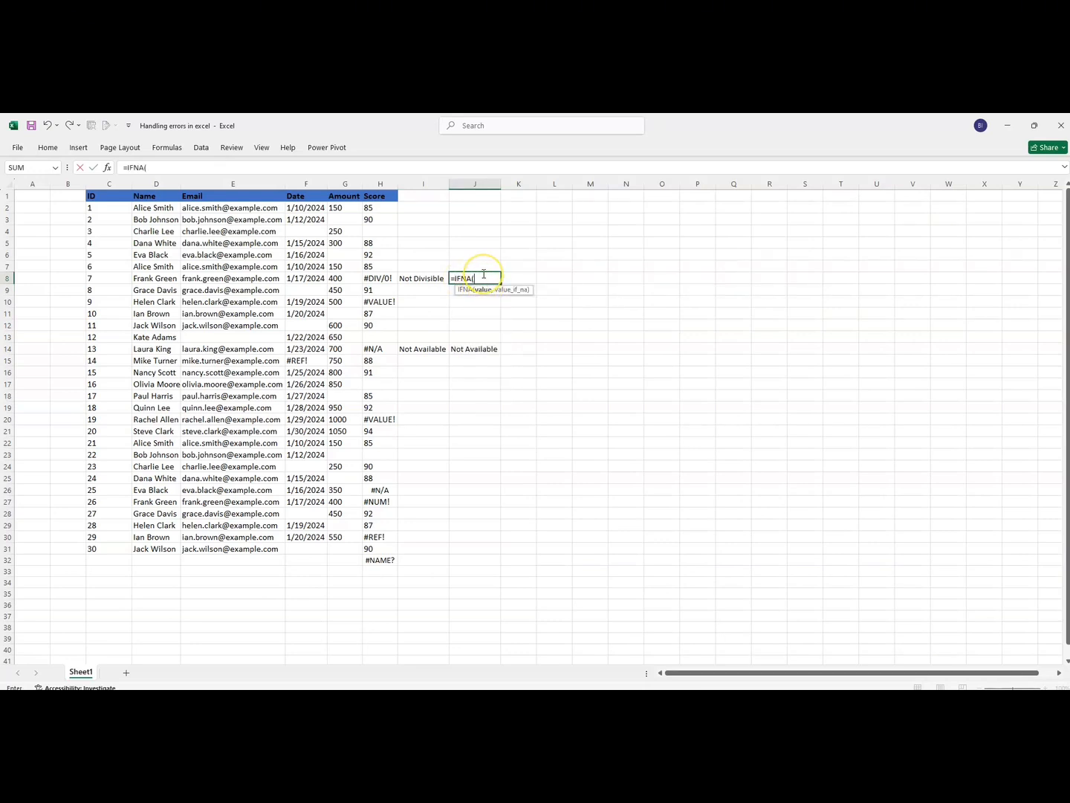
text(G8/0,"Not Div)
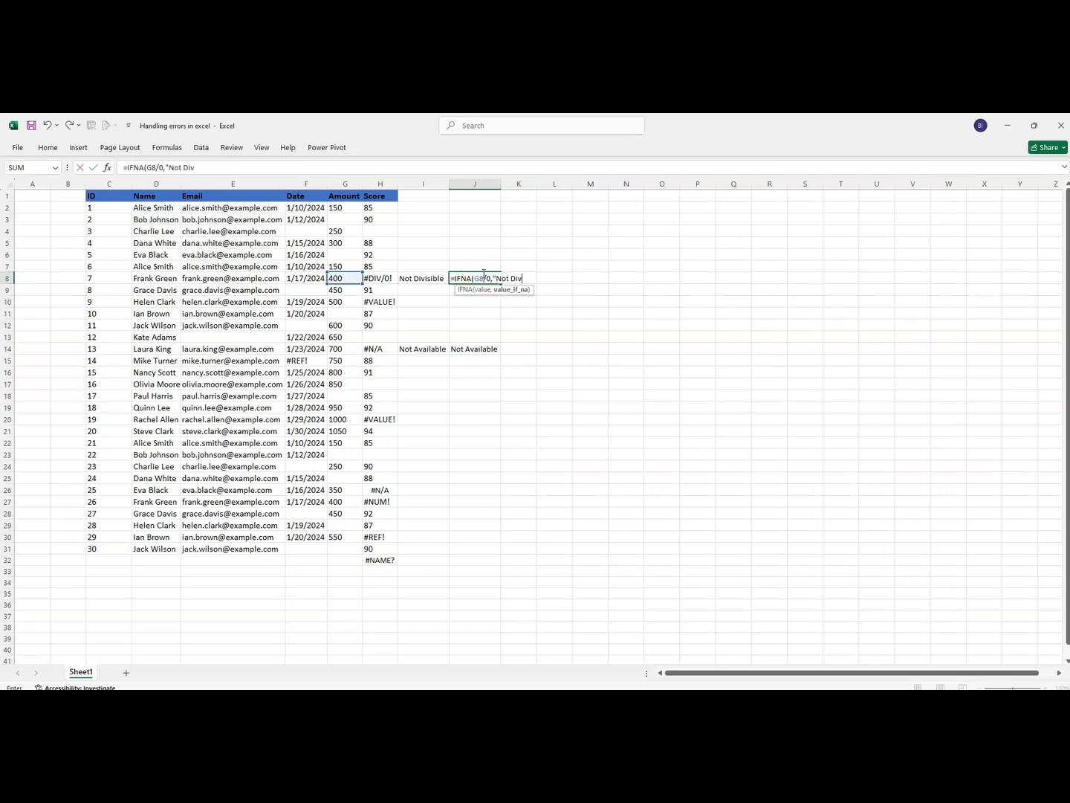
text(isible")
- Complete the IFNA formula in J8 with "Not Divisible" as the #N/A value, and compare it with the VLOOKUP formula in H14
key(Return)
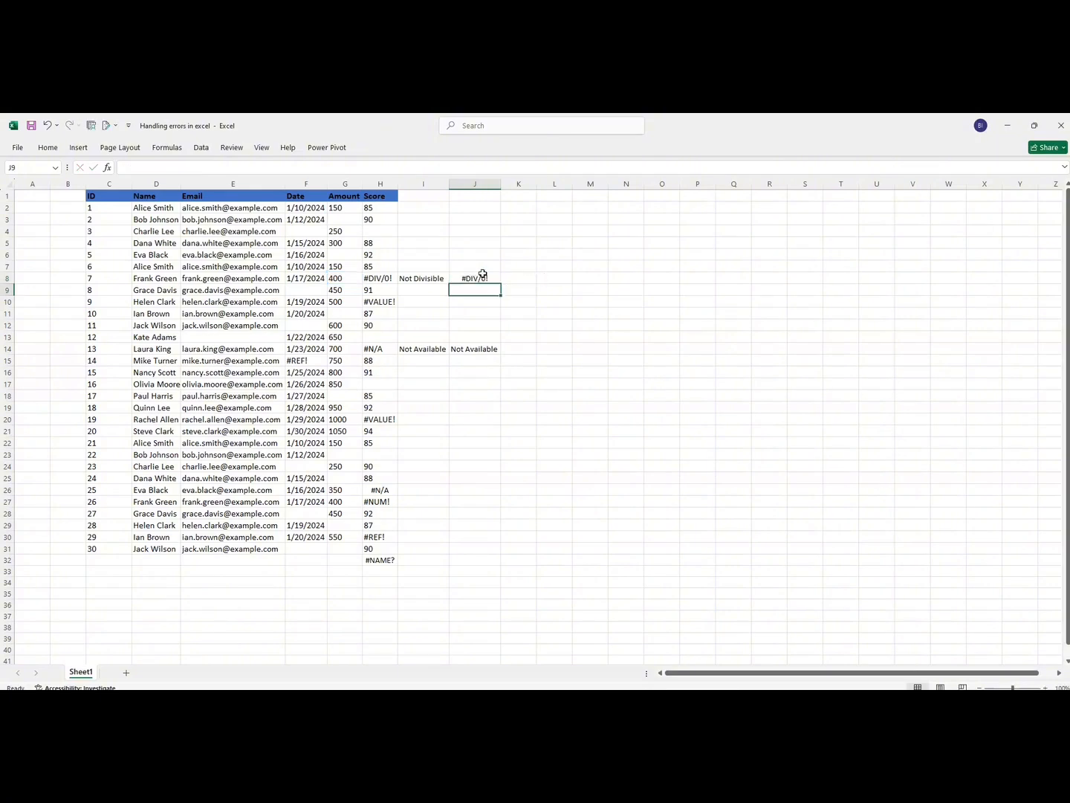
click(483, 277)
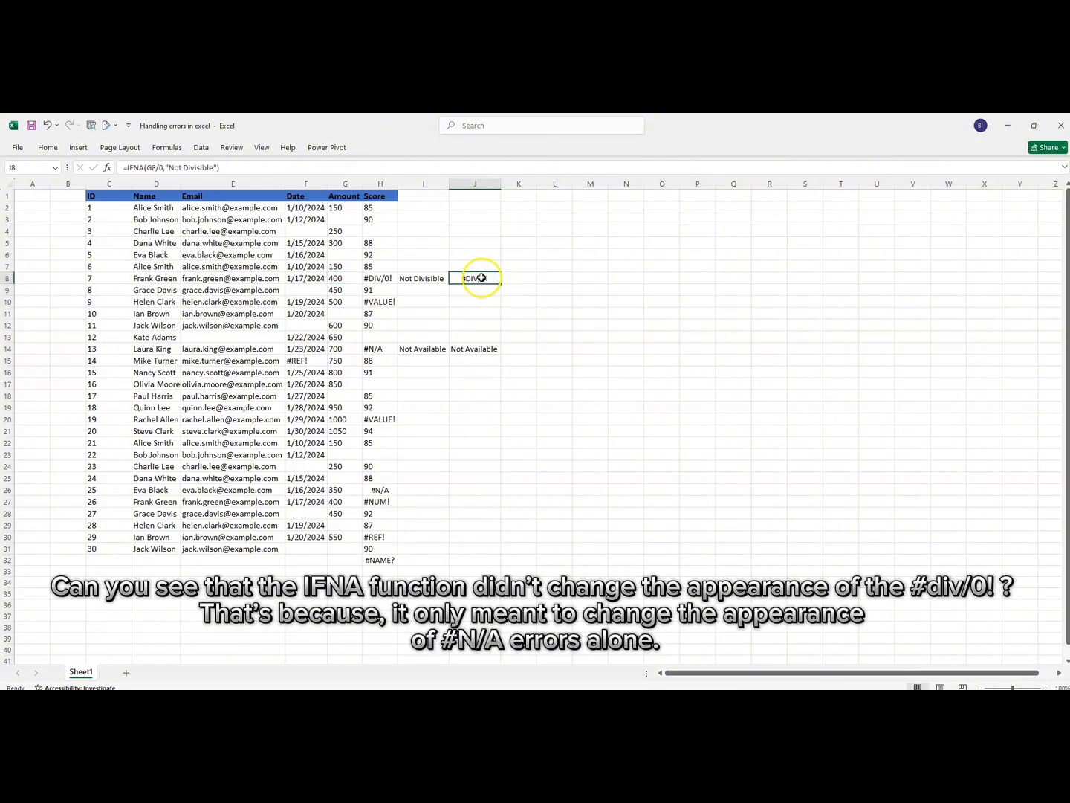
click(382, 351)
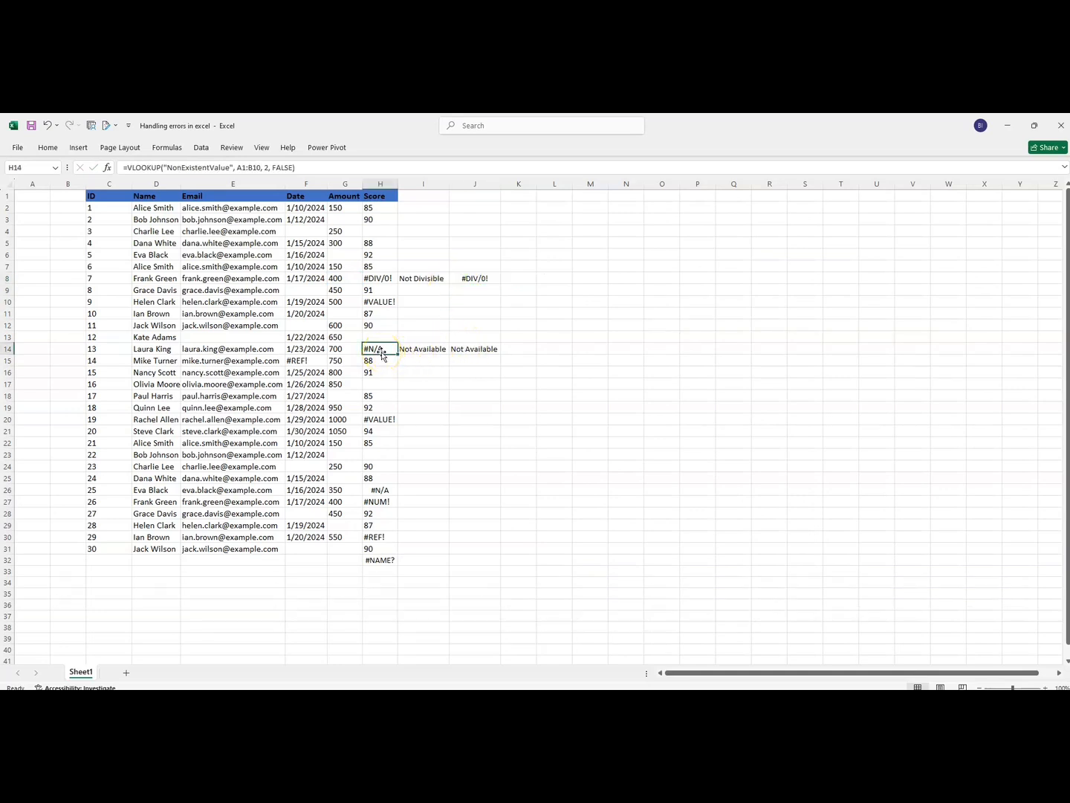